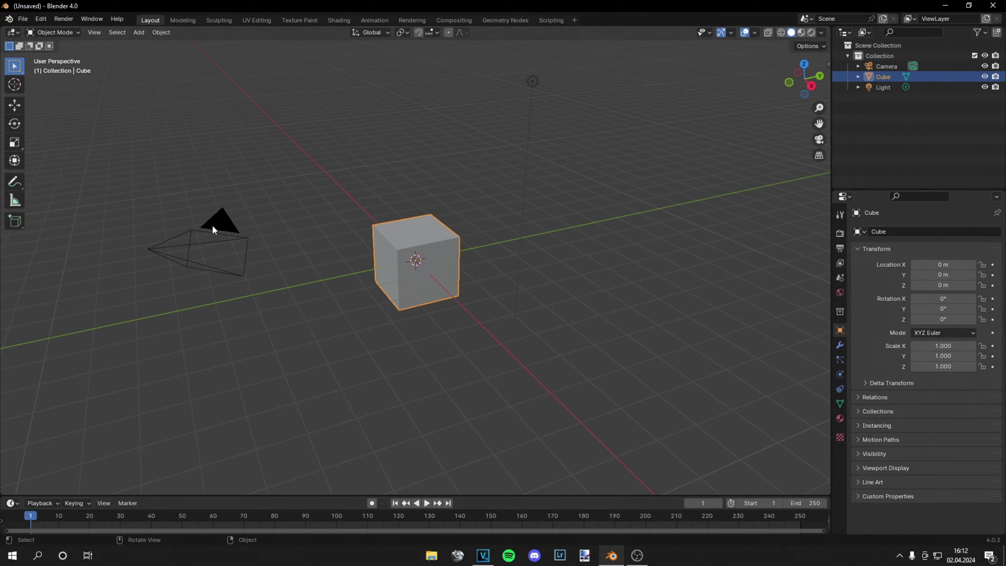
Find the Node Wrangler add-on in the preferences by searching for "node w" and enable it.
left_click(42, 19)
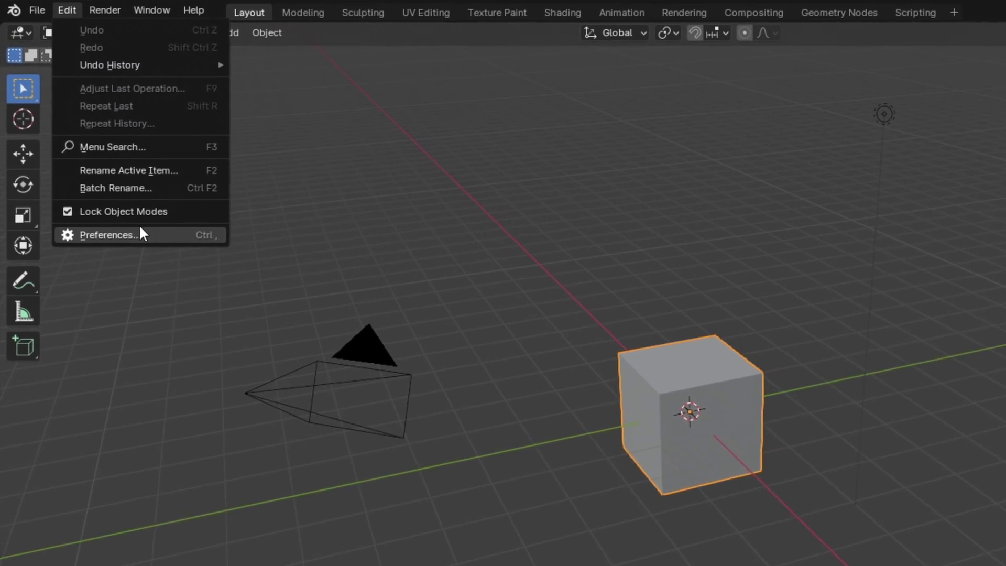
left_click(140, 232)
left_click(472, 46)
type("node w")
left_click(186, 76)
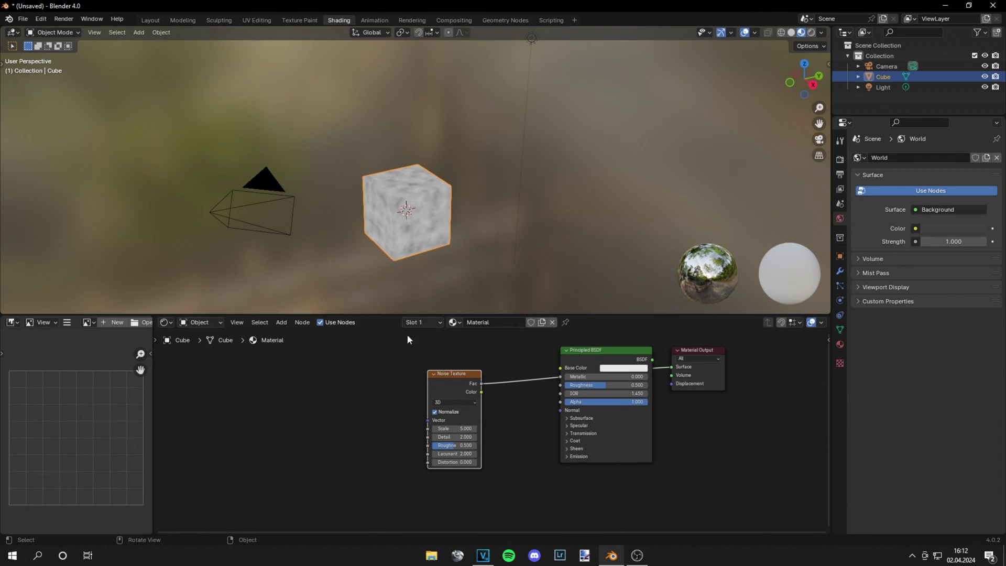
Add Texture Coordinate and Mapping nodes to the cube's Noise Texture and try out different mapping values.
key("ctrl+t")
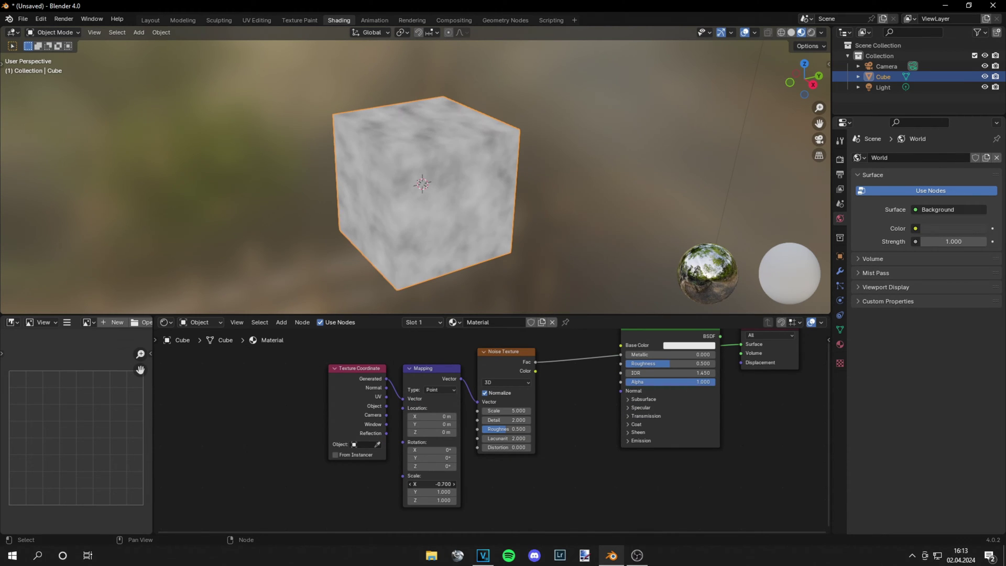
left_click_drag(432, 450, 449, 416)
right_click(450, 417)
left_click_drag(386, 406, 399, 399)
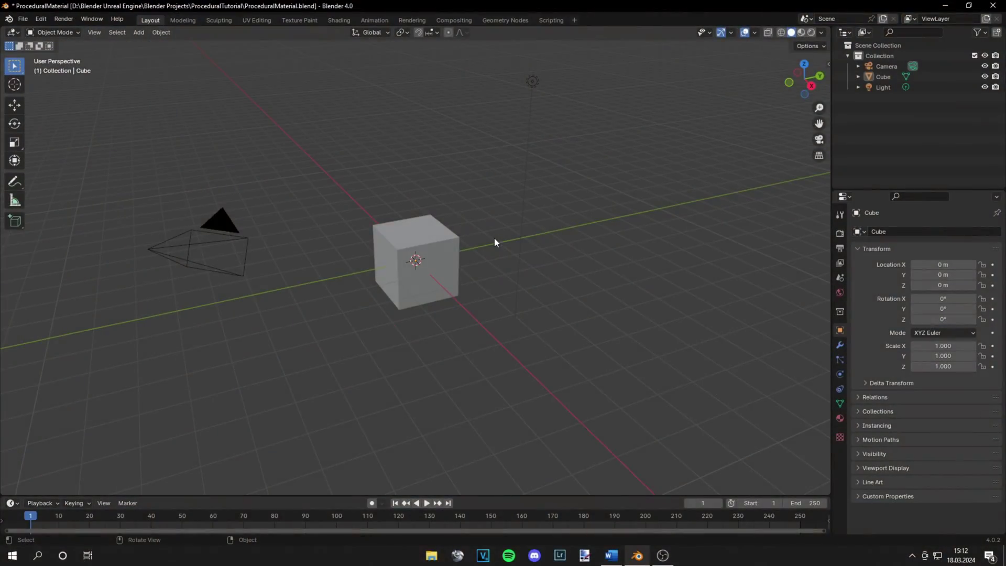
Delete the default cube and add a plane mesh in its place.
left_click(441, 247)
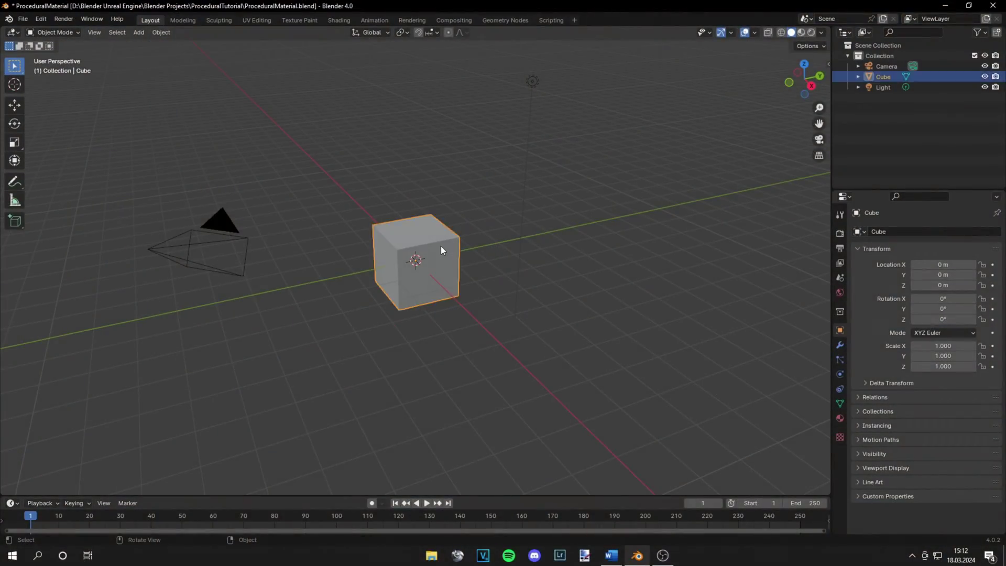
key("Delete")
key("shift+a")
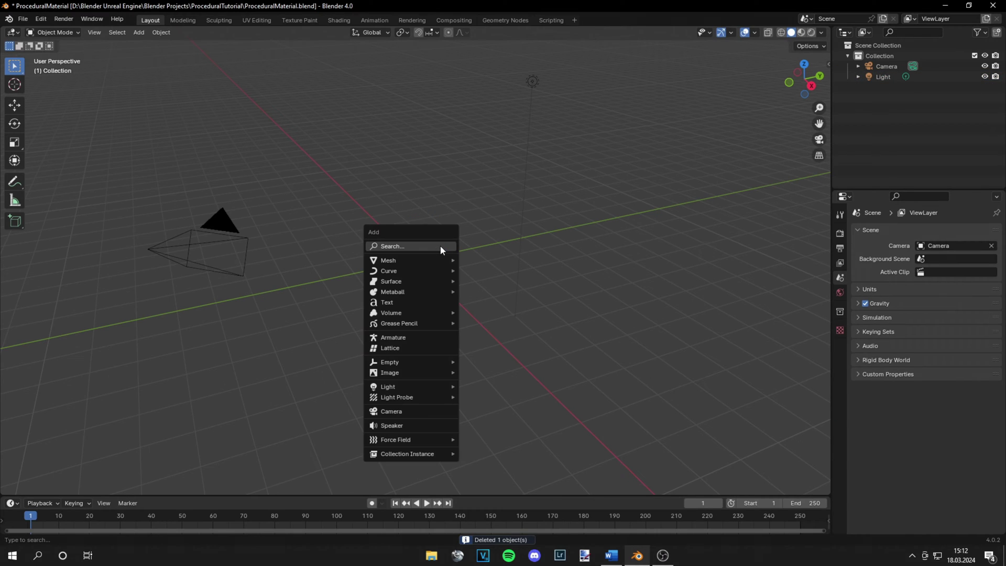
mouse_move(439, 258)
left_click(494, 260)
Scale the plane by a factor of 4 and apply all its transforms.
type("s4")
key("Return")
key("ctrl+a")
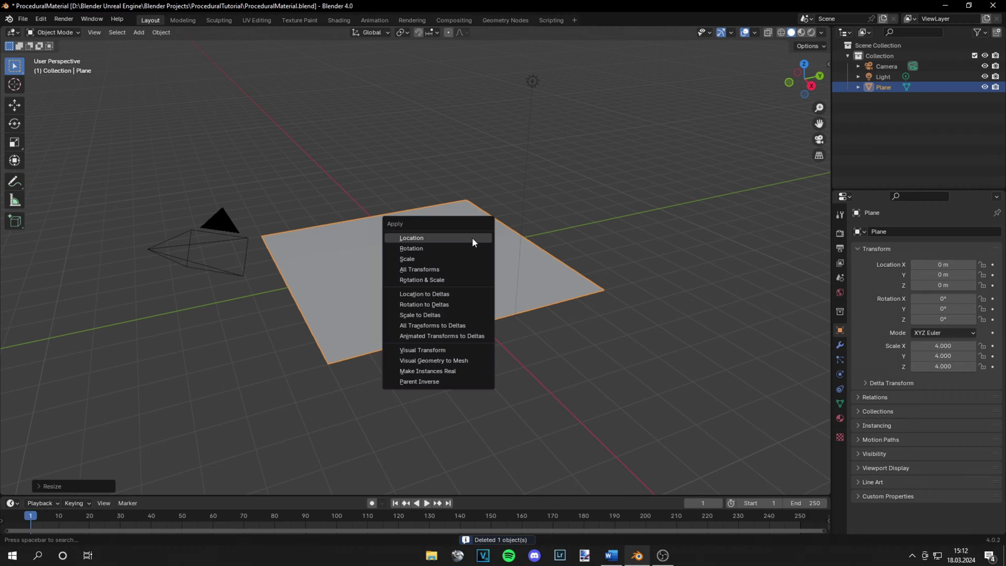
left_click(458, 269)
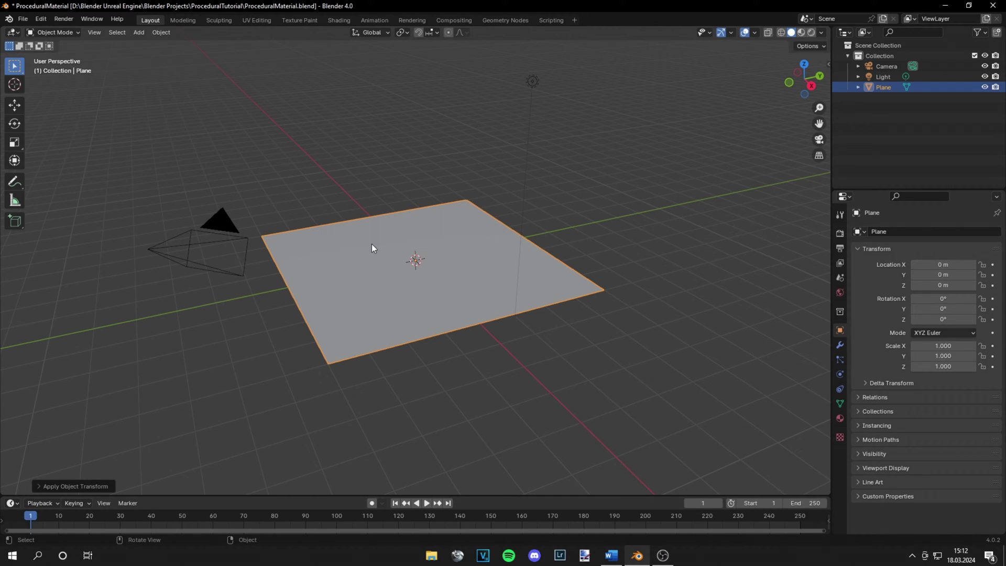
key("ctrl+a")
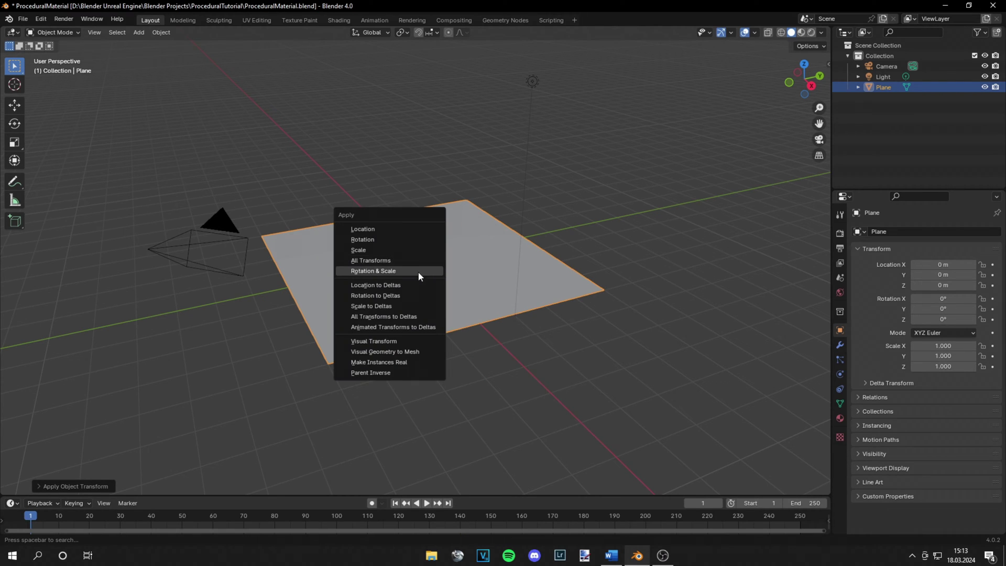
left_click(412, 260)
Switch to the Shading workspace and create a new material named Stone on the plane.
left_click(340, 21)
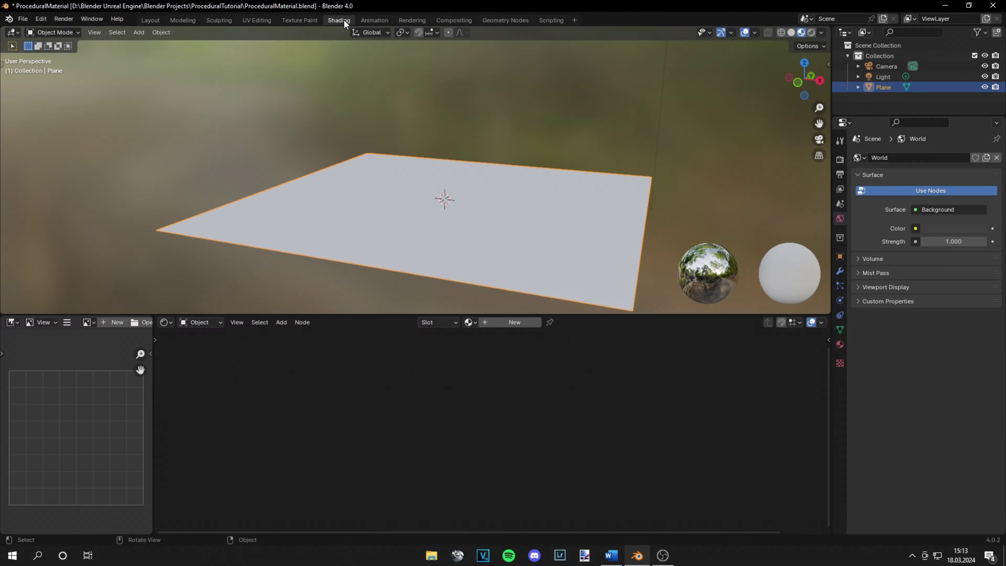
left_click(527, 323)
left_click(495, 321)
type("Stone")
key("Return")
Add a Voronoi Texture node to the Stone material and preview its distance output on the plane.
middle_click_drag(655, 359, 548, 396)
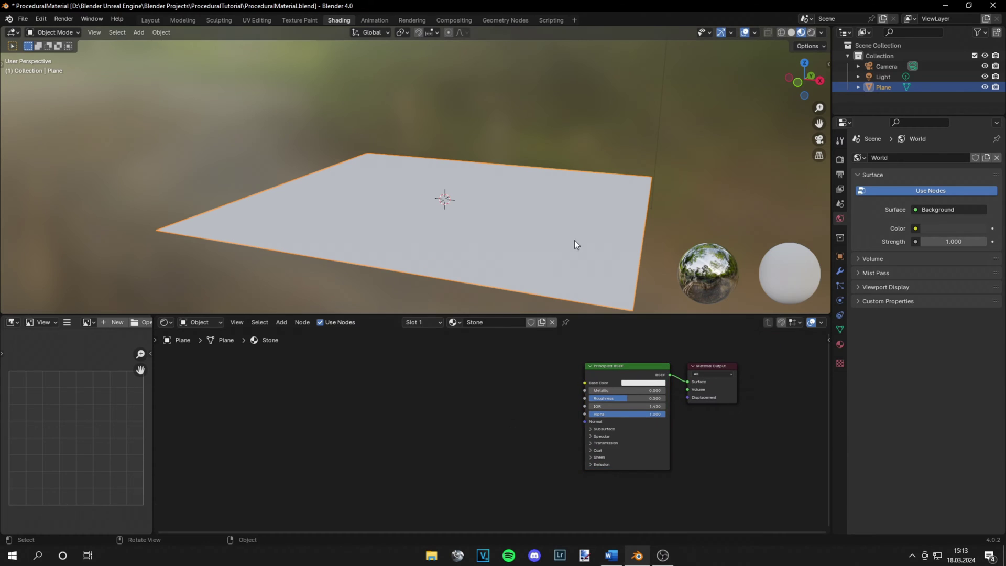
middle_click_drag(570, 274, 545, 202)
key("shift+a")
left_click(442, 389)
type("voronoi")
key("Return")
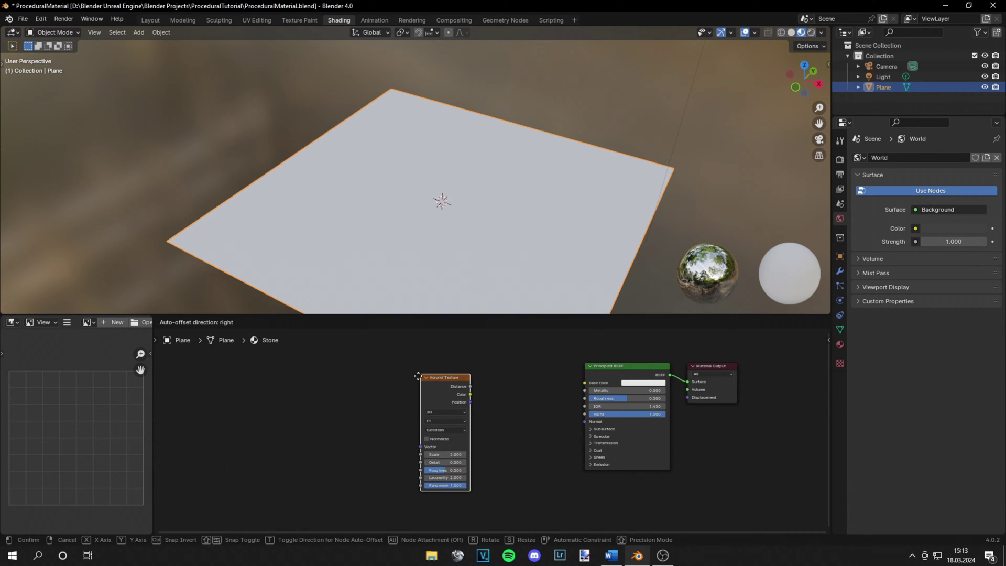
left_click(358, 398)
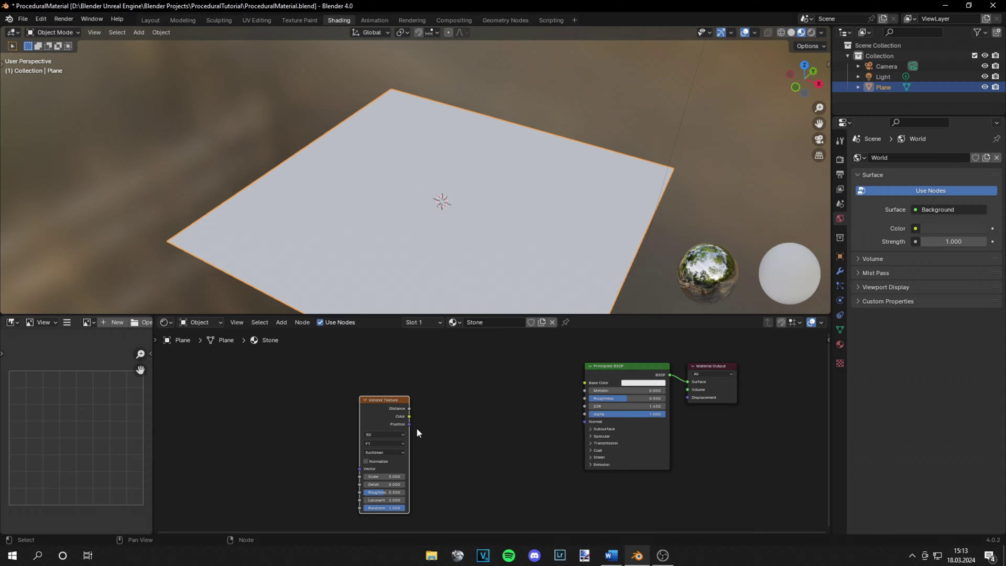
left_click(383, 404, "ctrl+shift")
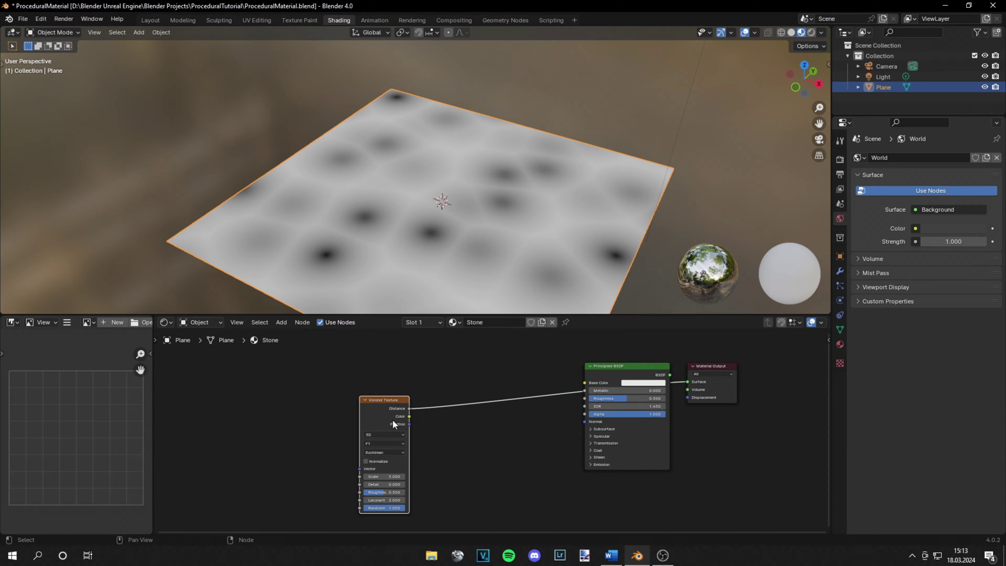
Insert a Color Ramp node on the link after the Voronoi Texture.
middle_click_drag(414, 411, 476, 382)
key("shift+a")
type("color")
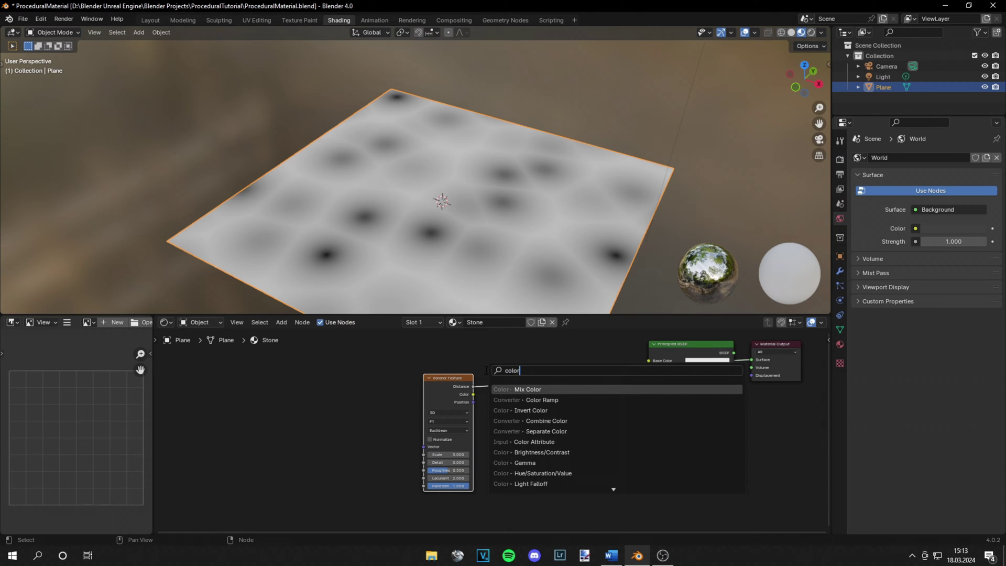
type(" ran")
key("BackSpace")
key("Return")
left_click(506, 363)
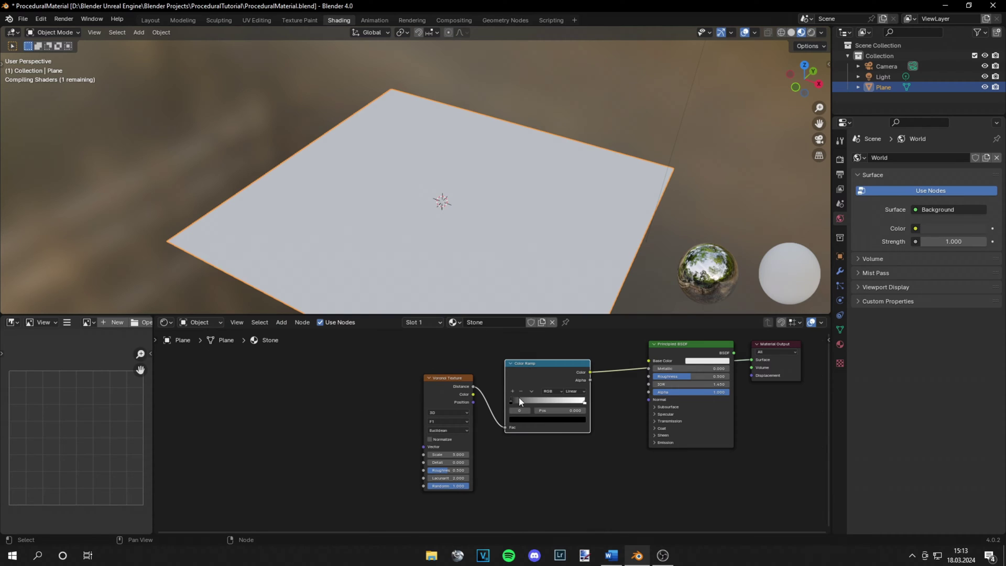
Increase the Color Ramp's contrast by moving the black stop to 0.345 and the white stop close beside it.
scroll(483, 419, "up", 2)
left_click_drag(468, 401, 493, 397)
left_click_drag(579, 398, 508, 398)
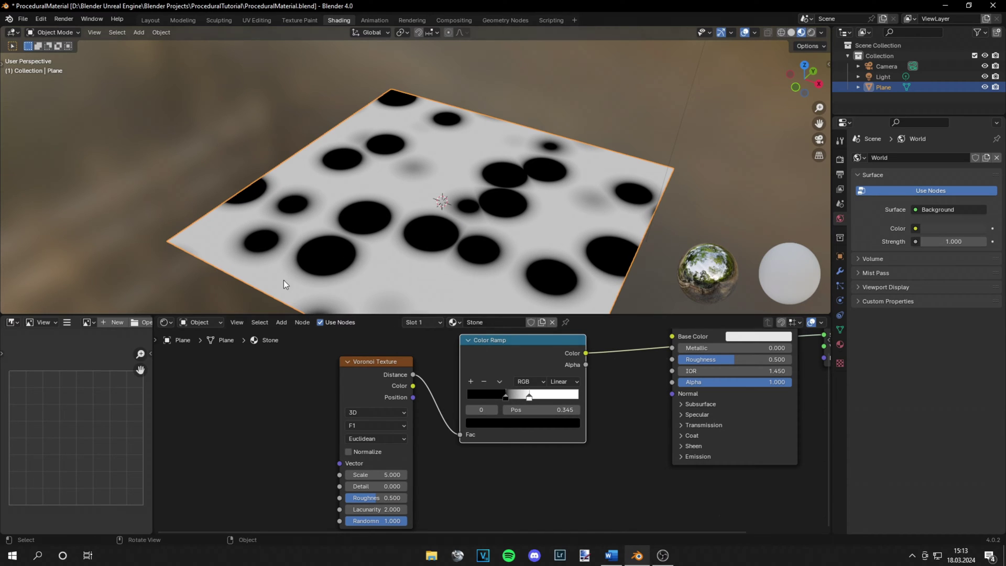
Set the Voronoi Texture's feature output to Distance to Edge.
middle_click_drag(461, 167, 458, 181)
left_click(379, 424)
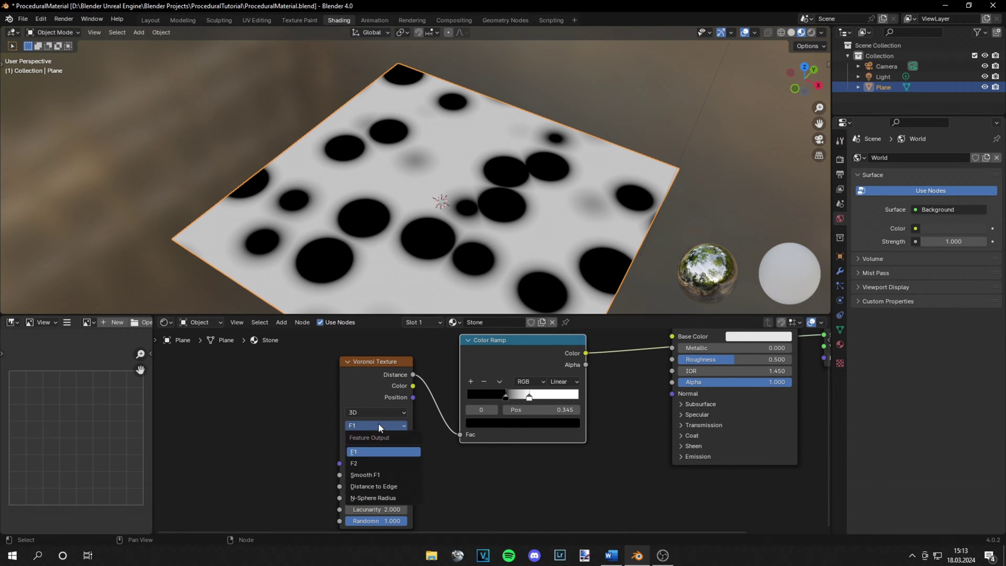
left_click(383, 498)
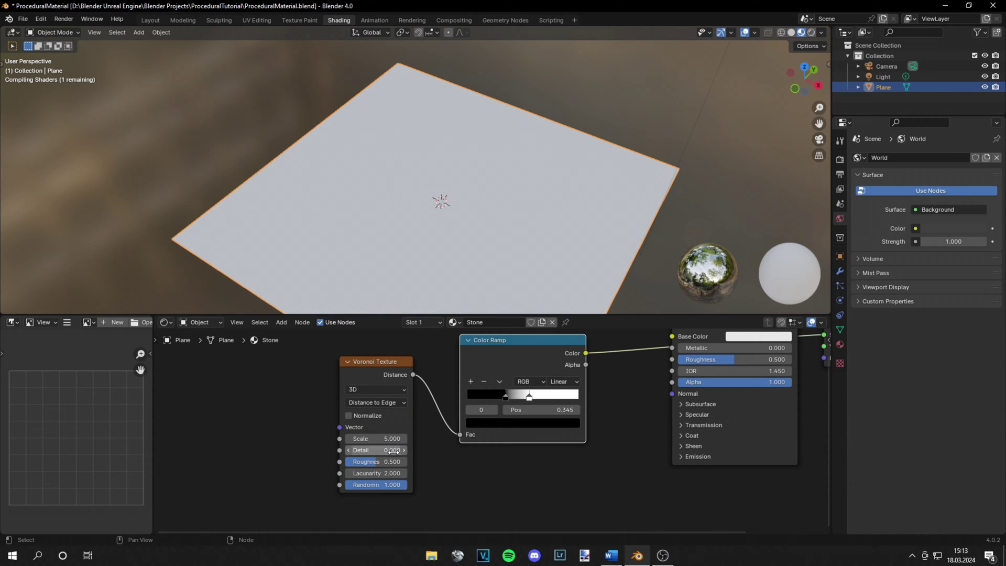
left_click(386, 402)
left_click(374, 463)
left_click(387, 403)
Move the Color Ramp's black stop to the start and set the white stop's position to 0.164.
left_click_drag(505, 396, 463, 398)
left_click_drag(529, 397, 484, 395)
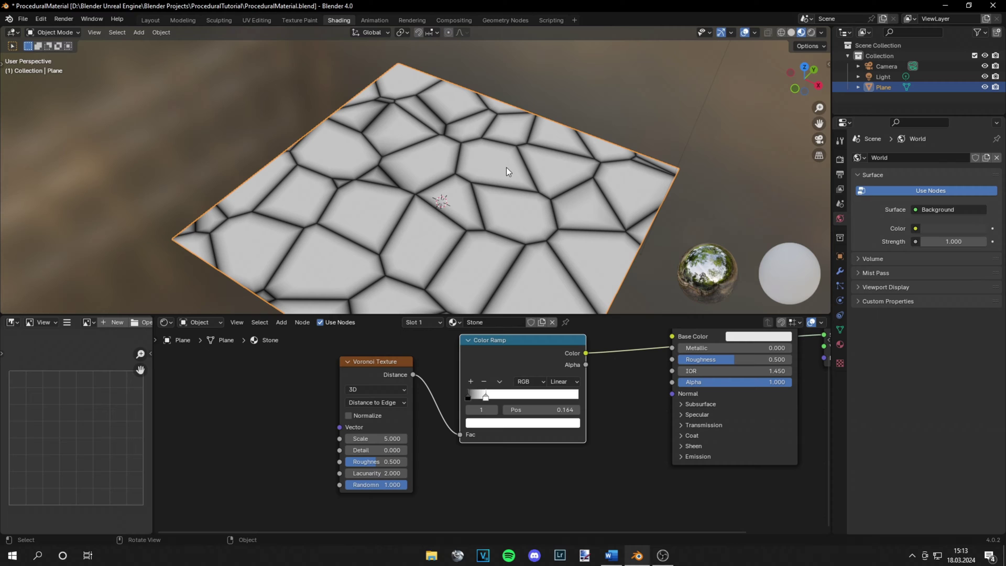
middle_click_drag(518, 229, 534, 212)
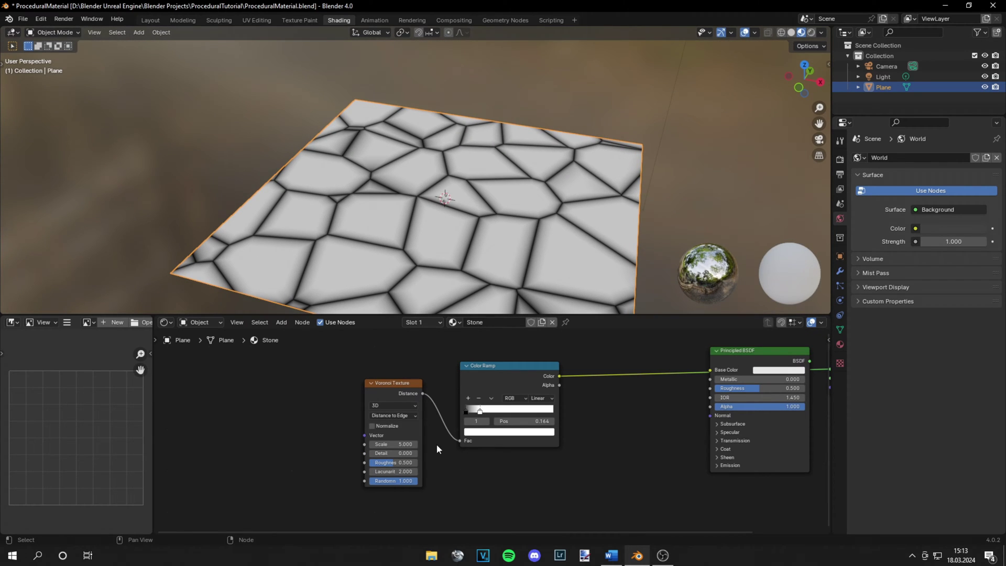
Set the Voronoi Texture's scale to 8.1 and attach Texture Coordinate and Mapping nodes to its vector input.
left_click_drag(392, 445, 424, 445)
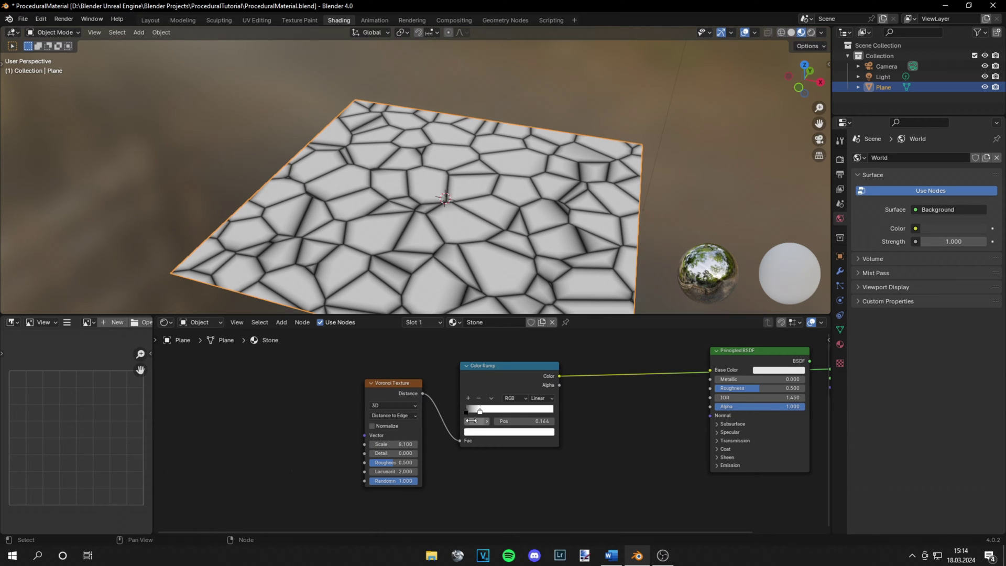
middle_click_drag(470, 421, 554, 406)
left_click(484, 375)
key("ctrl+t")
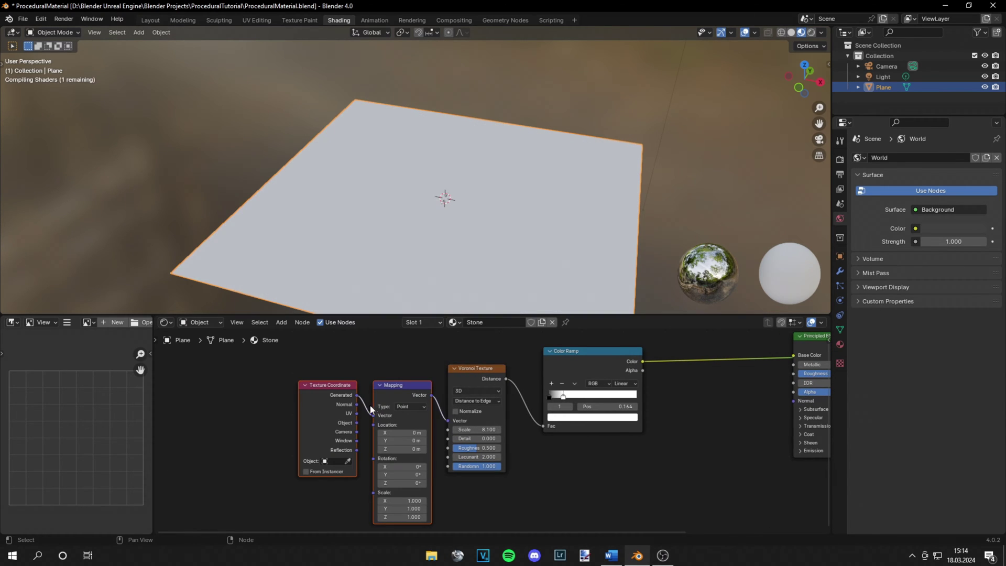
Move the Texture Coordinate node away from the Mapping node and add a Noise Texture node below the gap.
middle_click_drag(334, 394, 509, 392)
left_click_drag(508, 392, 274, 394)
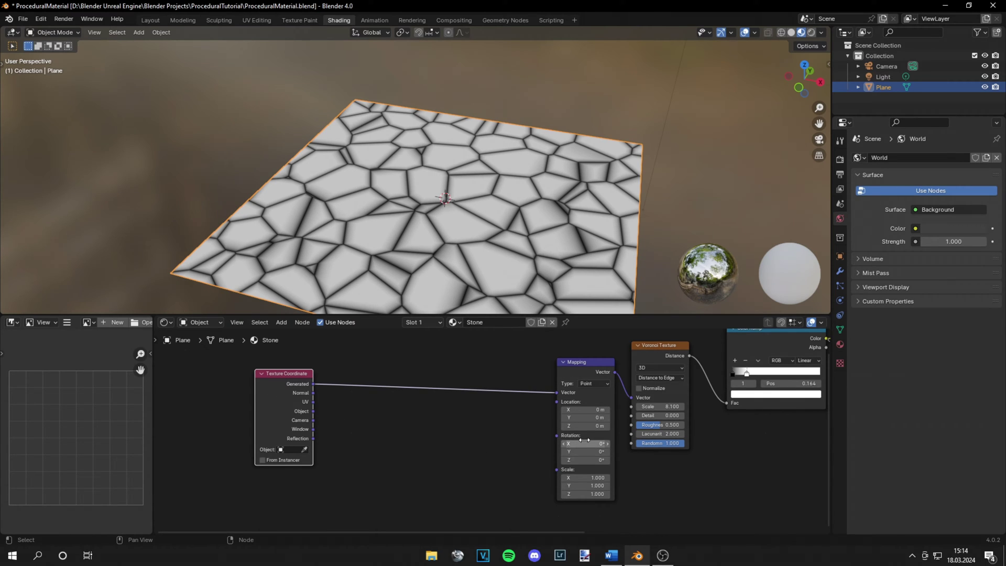
left_click(409, 414)
key("shift+a")
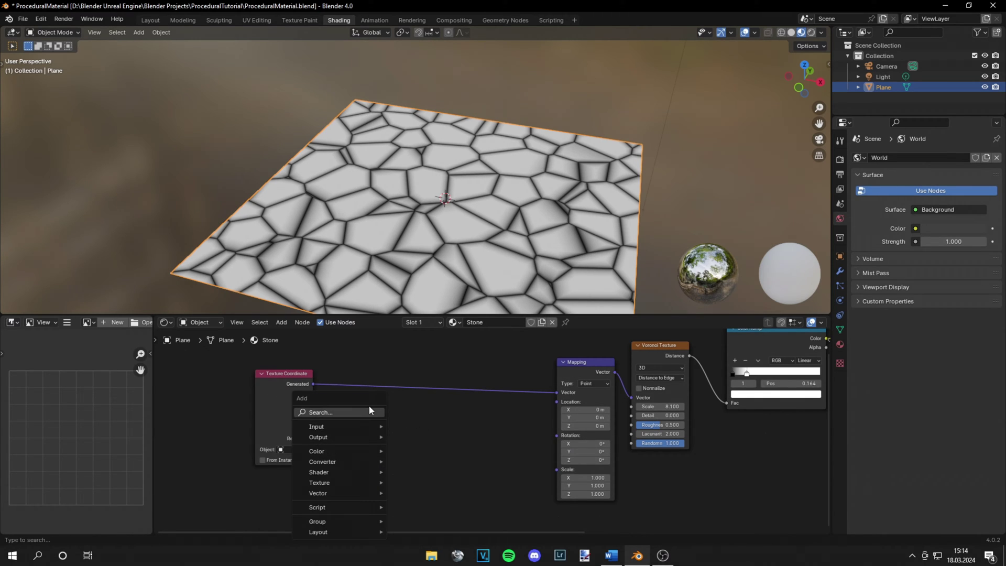
left_click(370, 410)
type("noise")
key("Return")
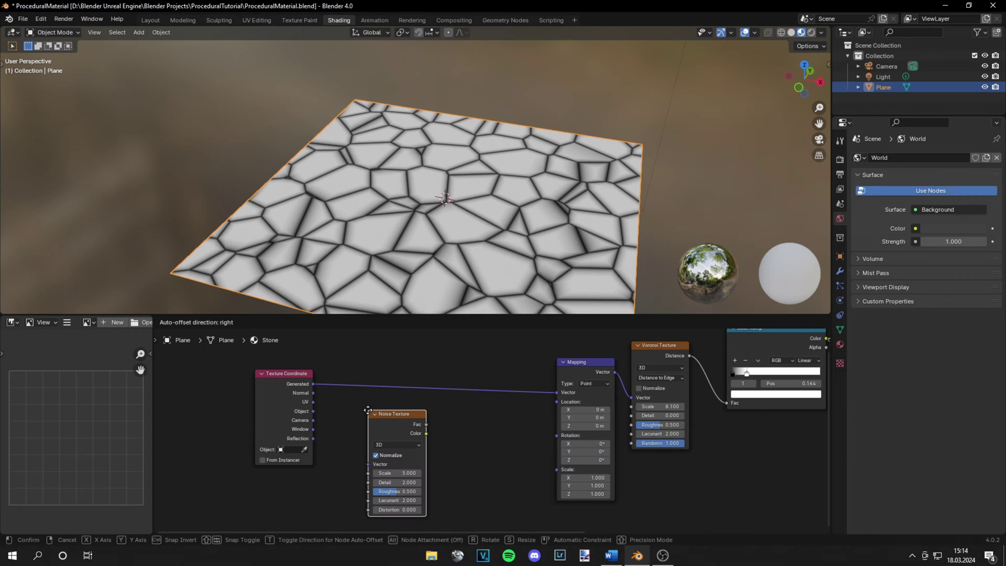
left_click(432, 473)
Combine the Texture Coordinate and Noise Texture outputs with a Mix Color node feeding the Mapping node.
middle_click_drag(432, 470, 469, 462)
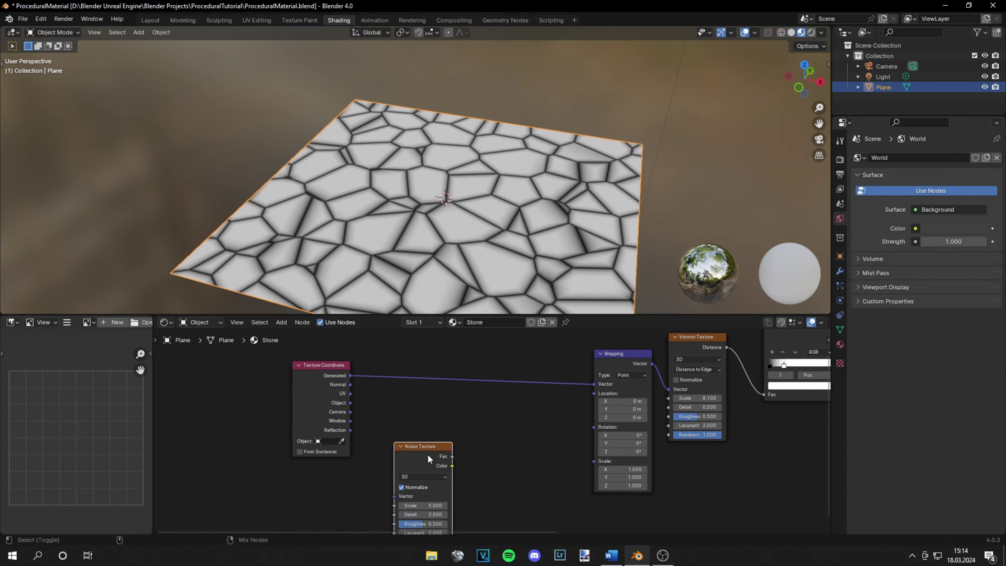
right_click_drag(428, 454, 434, 445, "ctrl+shift")
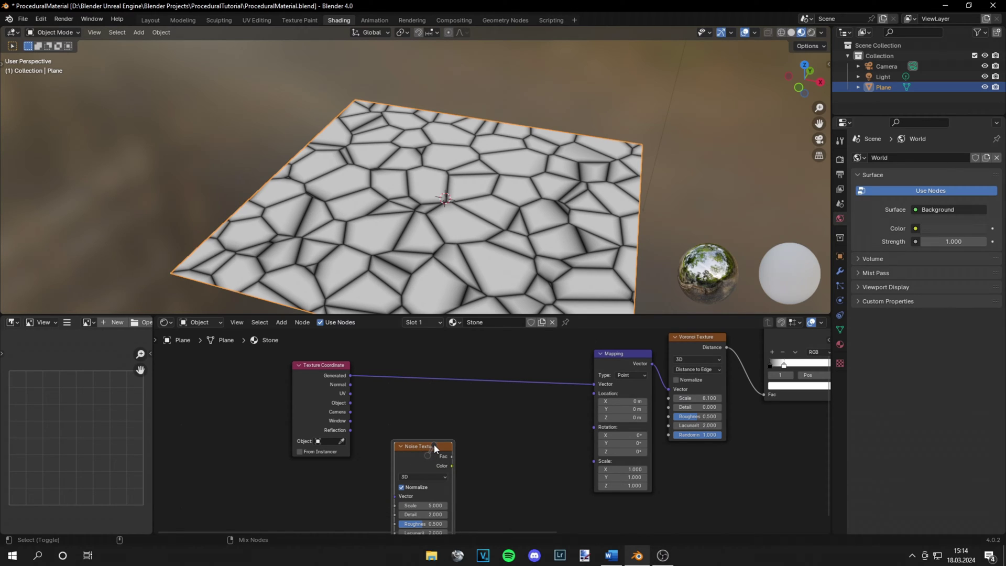
right_click_drag(391, 419, 324, 386, "ctrl+shift")
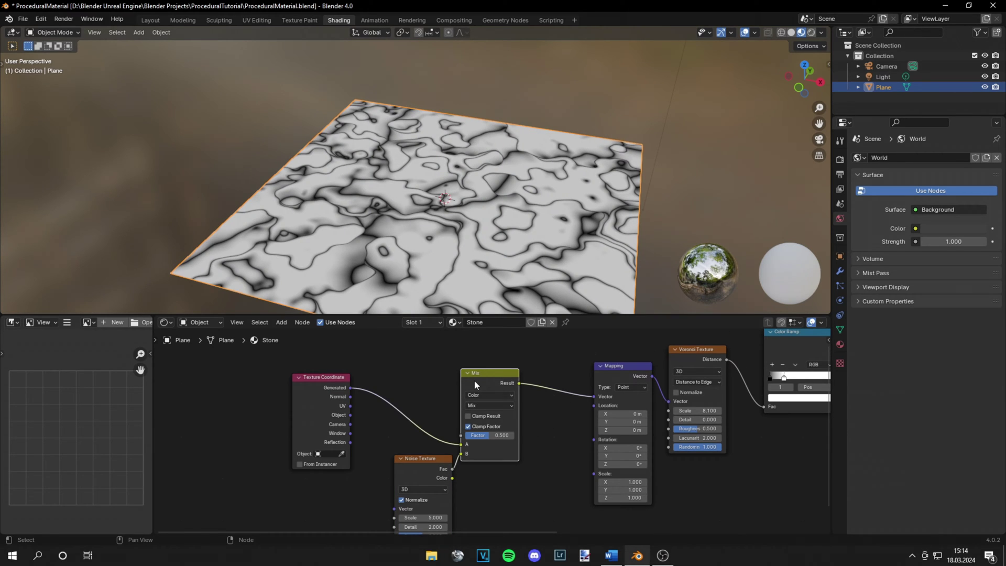
left_click_drag(474, 385, 482, 372)
key("shift+a")
left_click(460, 385)
type("mix")
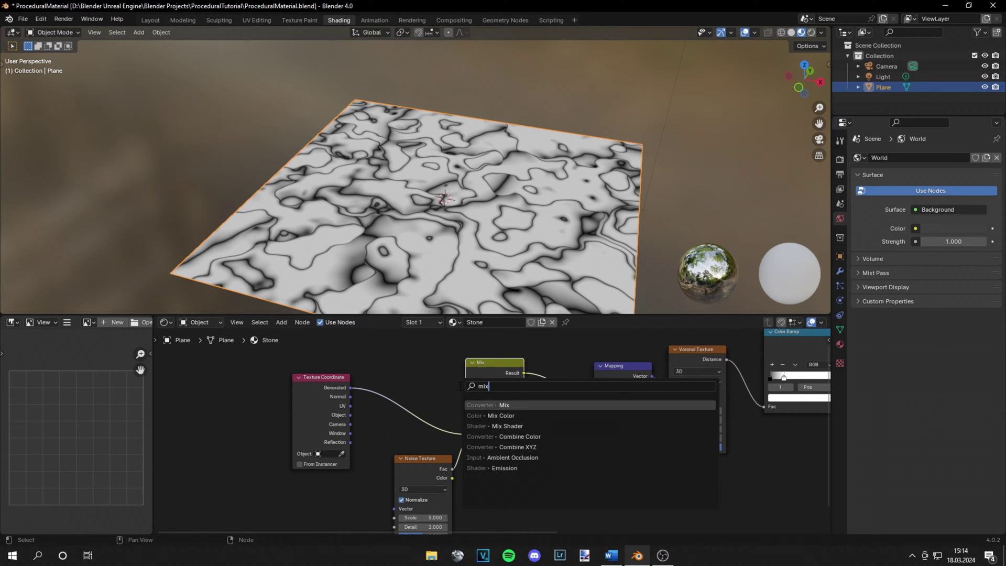
key("Return")
left_click(215, 403)
left_click(240, 431)
left_click(245, 469)
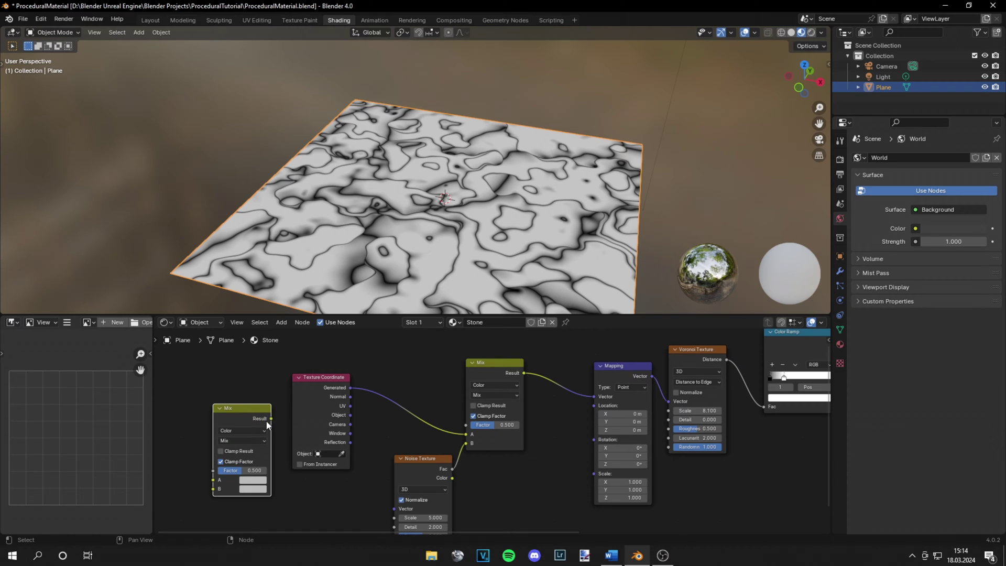
key("Delete")
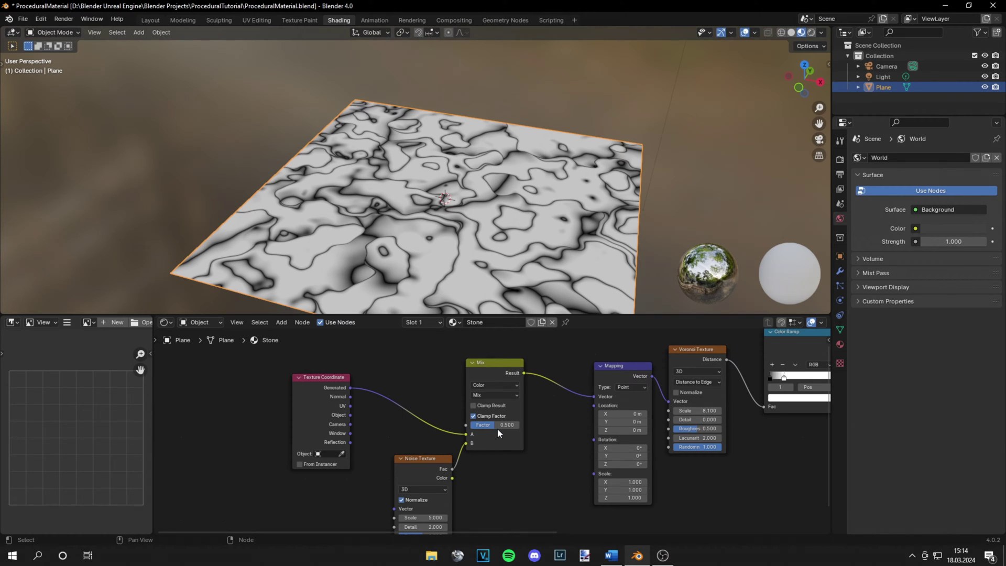
Lower the Mix node's factor to about 0.075 to soften the noise distortion.
left_click_drag(501, 426, 477, 426)
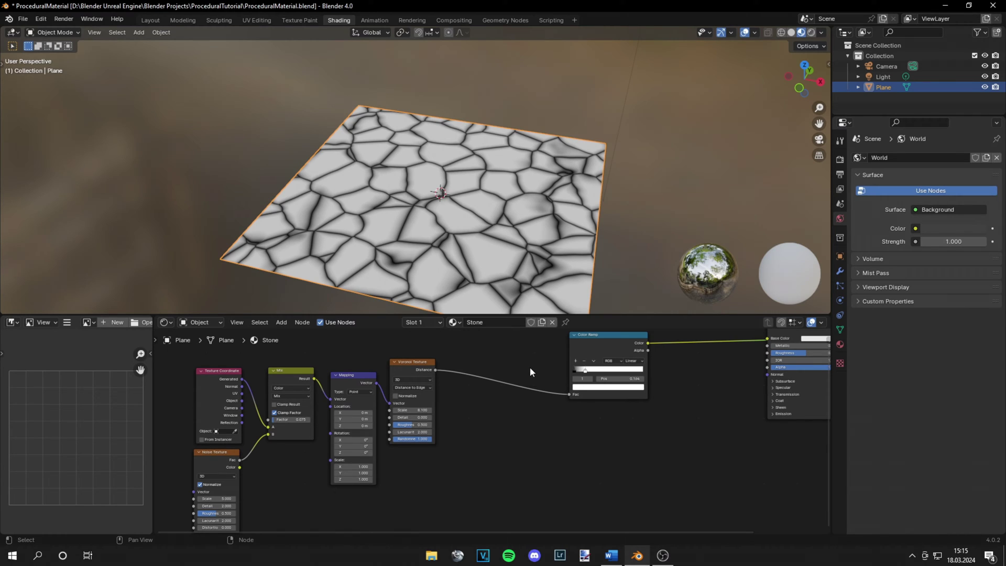
Add a second Voronoi Texture node below the Color Ramp and preview its distance output on the plane.
key("shift+a")
left_click(530, 369)
type("vor")
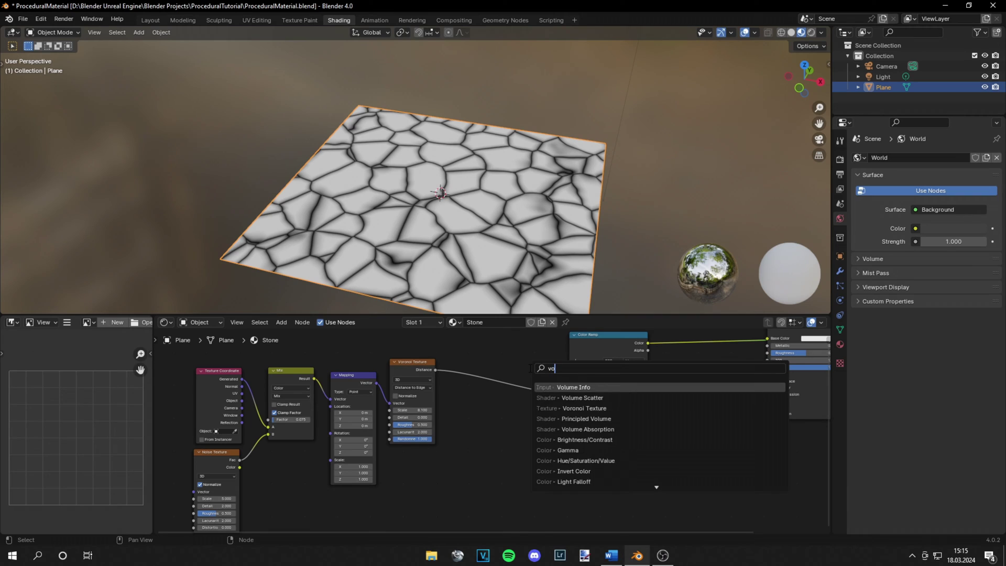
key("Return")
left_click(550, 443)
left_click(563, 437, "ctrl+shift")
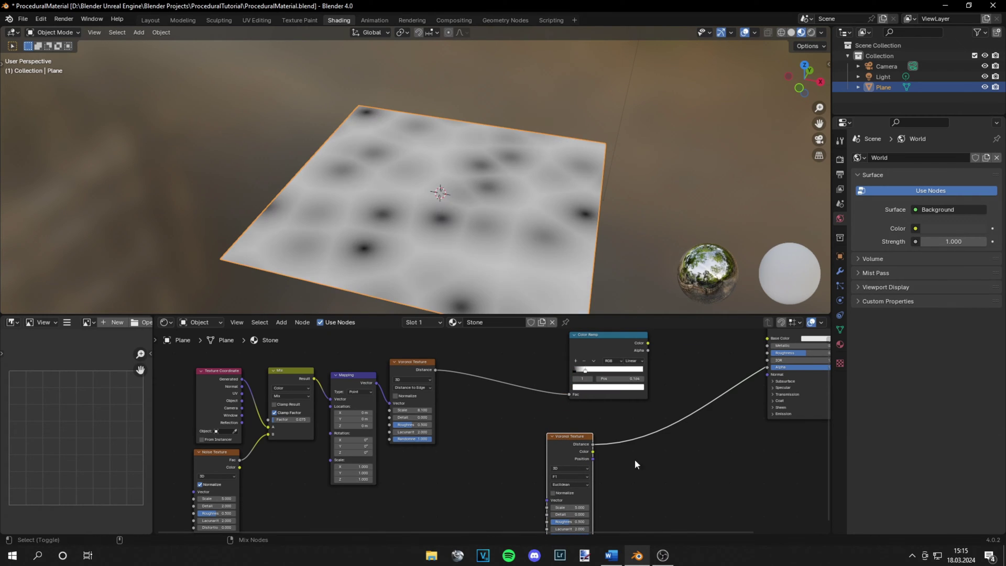
Add a Color Ramp after the second Voronoi Texture and tighten its stops, with the white stop at about 0.464.
middle_click_drag(616, 450, 576, 426)
scroll(576, 424, "up", 3)
key("shift+a")
type("ramp")
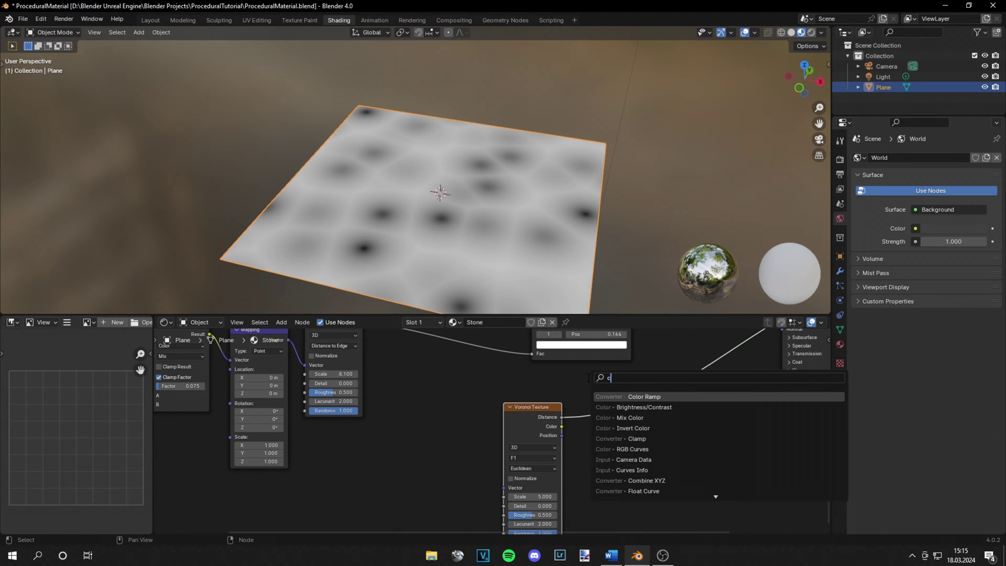
key("Return")
left_click(595, 378)
left_click_drag(605, 425, 638, 430)
middle_click_drag(611, 476, 608, 440)
scroll(607, 442, "up", 1)
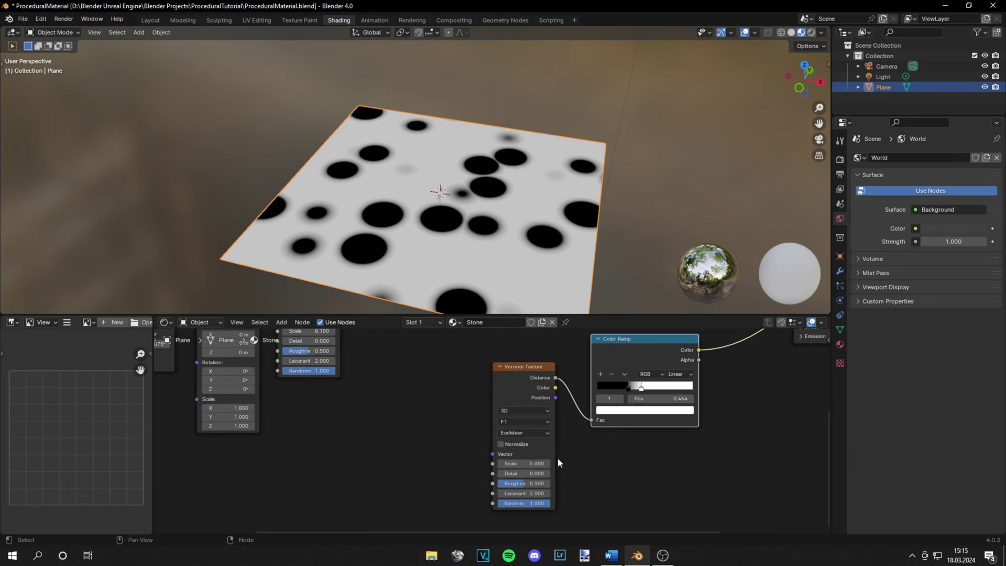
Raise the second Voronoi Texture's scale to about 122.7 and place it with its Color Ramp below the first Color Ramp.
left_click_drag(523, 465, 606, 465)
scroll(437, 382, "down", 2)
middle_click_drag(462, 392, 417, 491)
left_click_drag(582, 462, 516, 464)
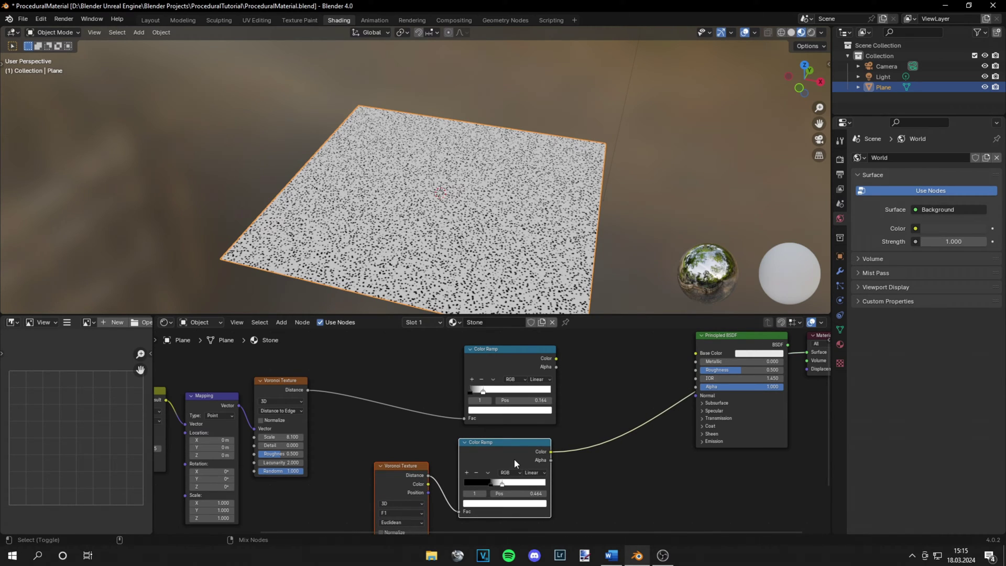
Combine the two Color Ramps with a Mix Color node set to Multiply at a factor of 1.000.
right_click_drag(511, 454, 522, 365, "ctrl+shift")
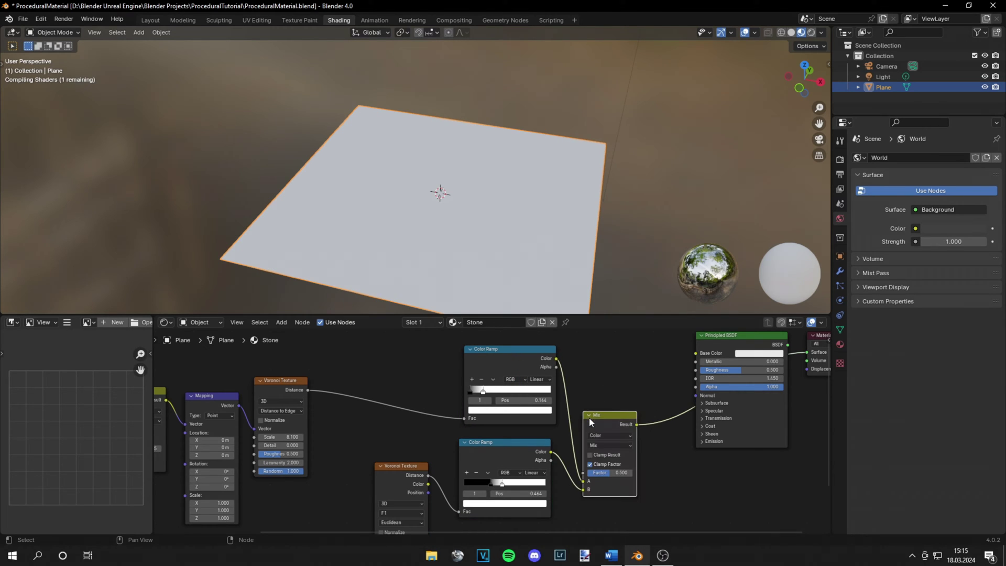
scroll(454, 214, "up", 2)
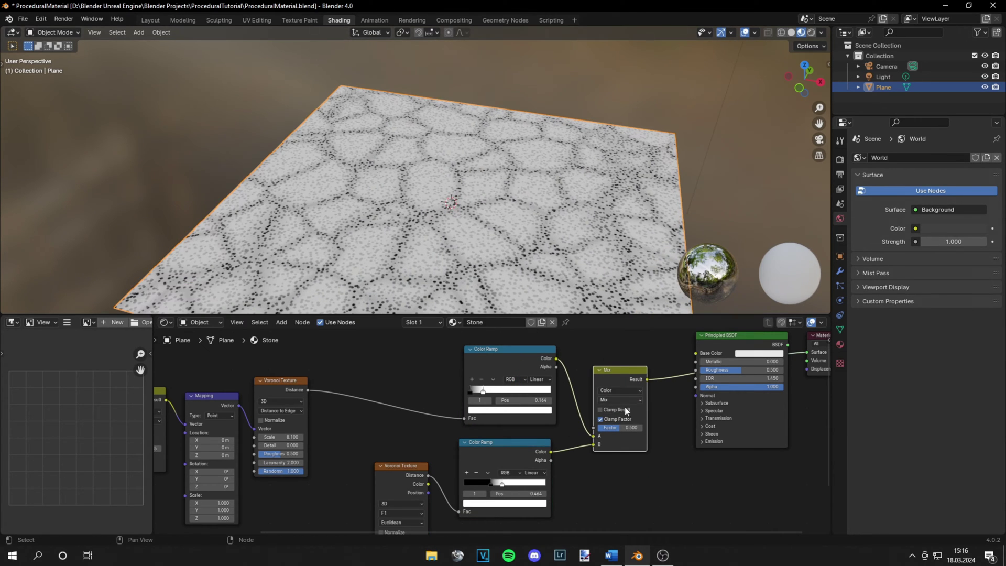
left_click(618, 400)
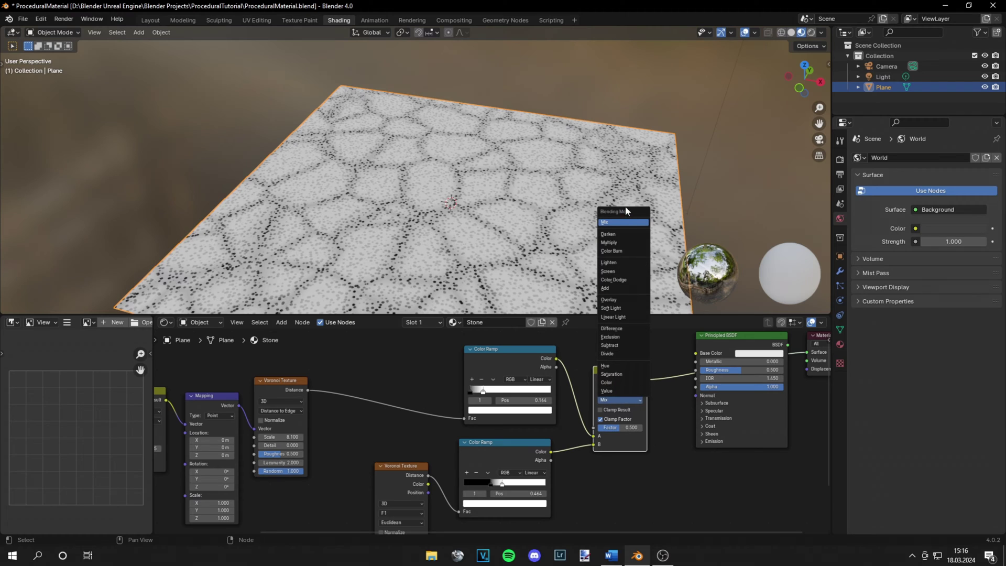
left_click(618, 240)
left_click_drag(623, 428, 645, 429)
Lighten the black stop of the second Voronoi's Color Ramp to a light grey to soften the speckles.
scroll(590, 446, "down", 2)
middle_click_drag(589, 446, 642, 393)
scroll(607, 403, "up", 3)
scroll(575, 415, "up", 2)
left_click(505, 423)
left_click(509, 451)
left_click_drag(572, 354, 573, 304)
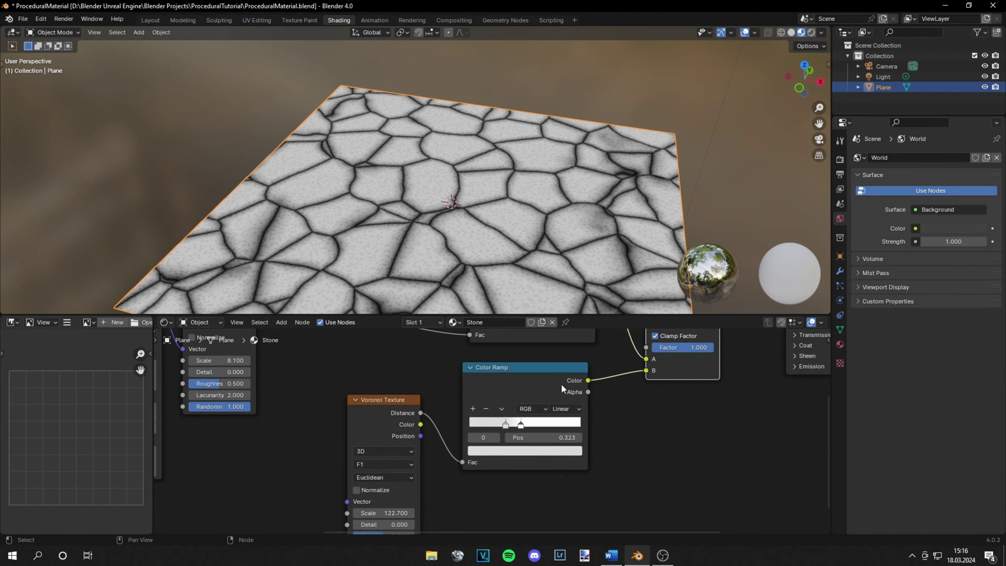
Duplicate the second Voronoi Texture together with its Color Ramp and place the copies below the originals.
scroll(518, 471, "down", 5)
left_click_drag(526, 441, 439, 378)
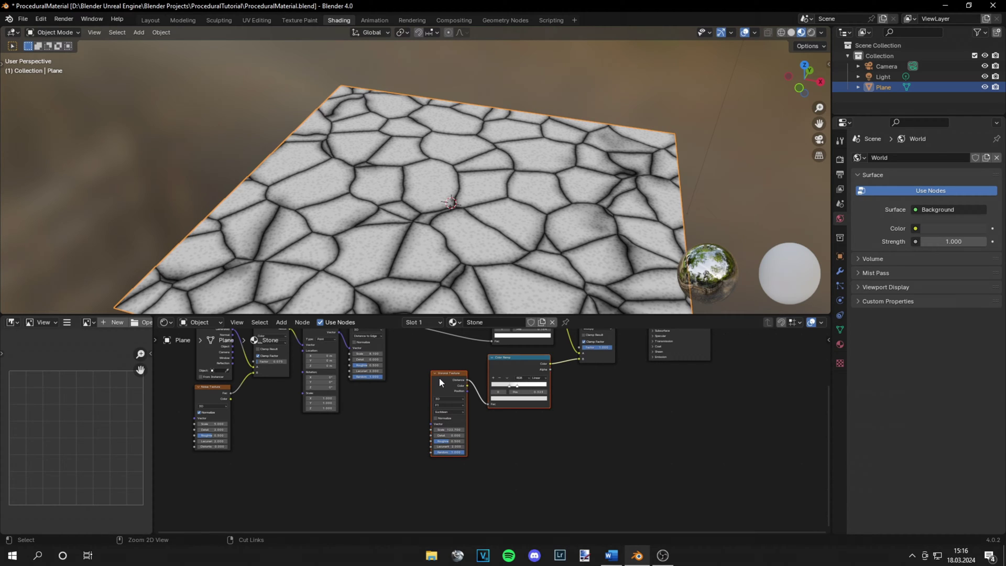
key("shift+d")
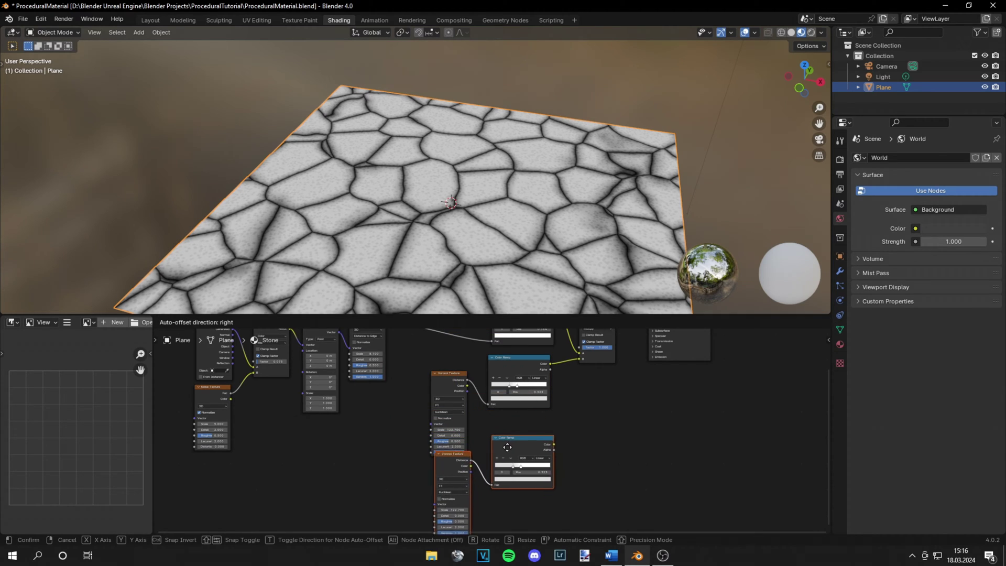
left_click(506, 454)
Combine the original and duplicated speckle Color Ramps with a Mix Color node set to Multiply at factor 1.000.
right_click_drag(523, 452, 517, 370, "alt")
left_click(575, 416)
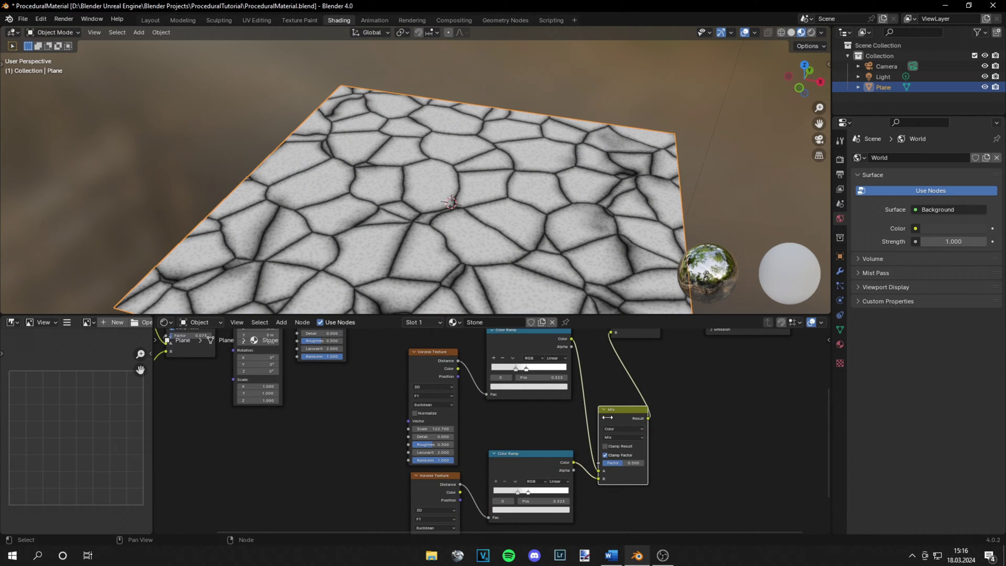
scroll(587, 435, "up", 5)
left_click_drag(579, 486, 624, 487)
left_click(584, 437)
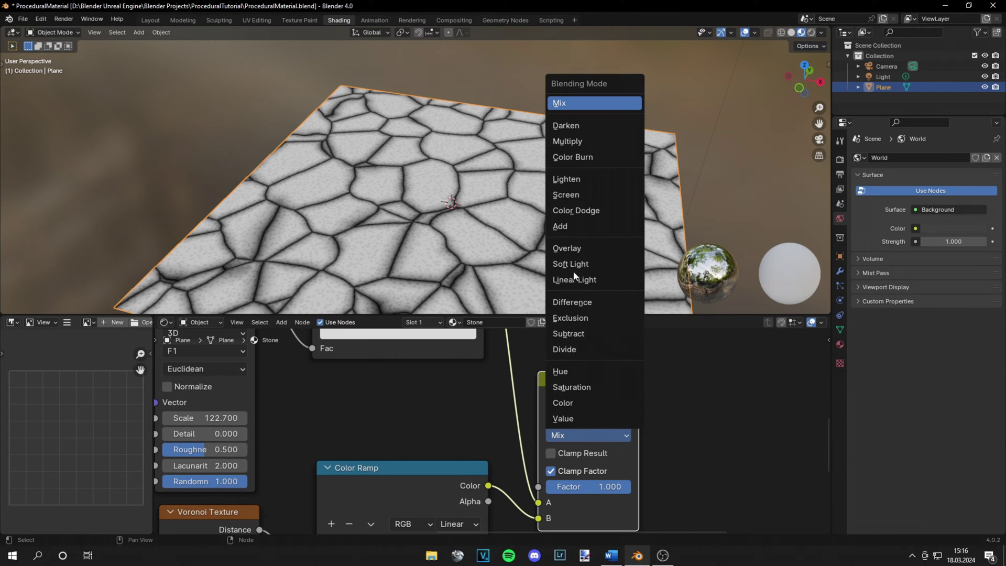
left_click(570, 144)
left_click_drag(591, 390, 576, 351)
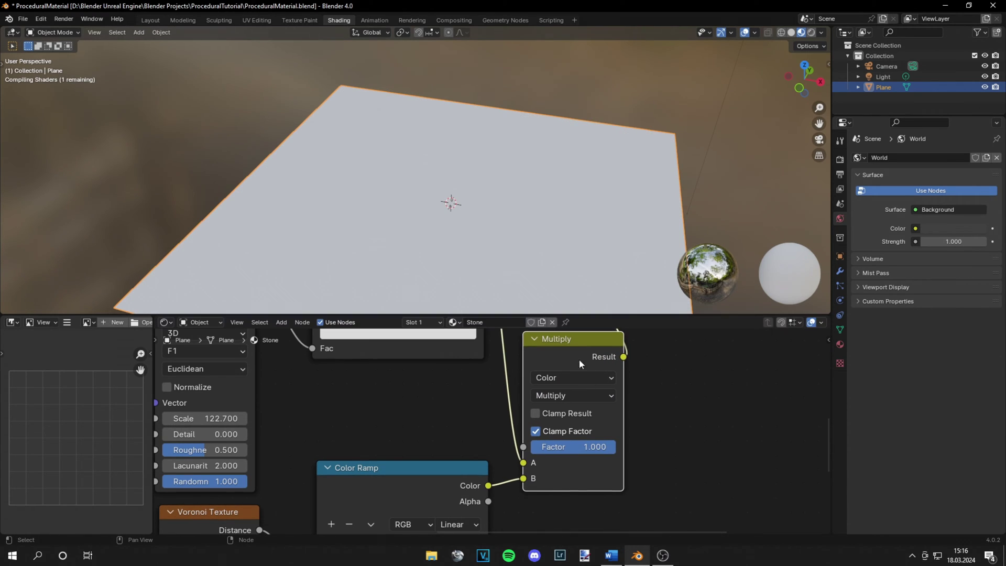
Raise the duplicated Voronoi Texture's scale to about 290.8 and check the finer speckles on the plane.
scroll(490, 429, "up", 2)
middle_click_drag(487, 427, 590, 480)
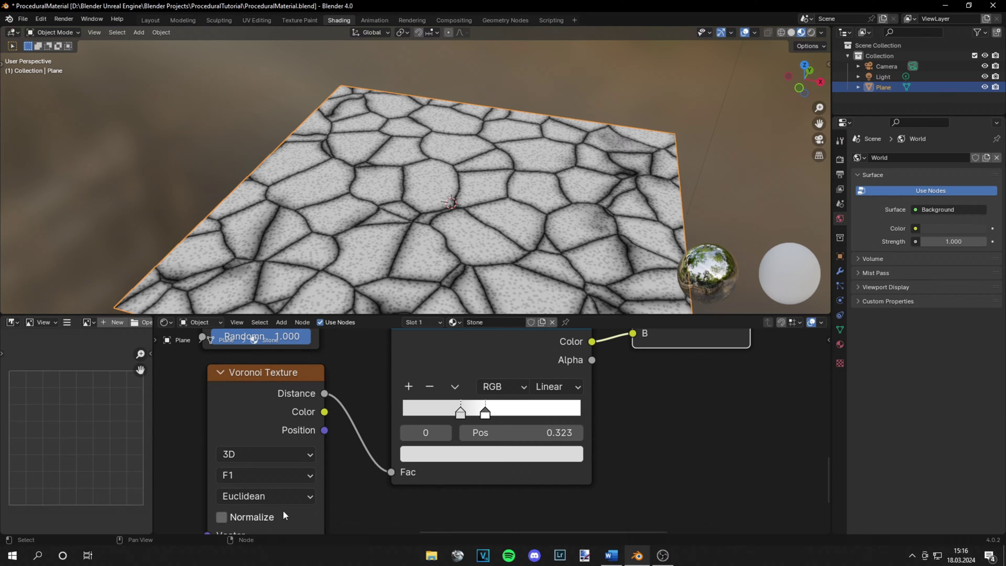
middle_click_drag(285, 514, 310, 408)
left_click_drag(293, 447, 283, 447)
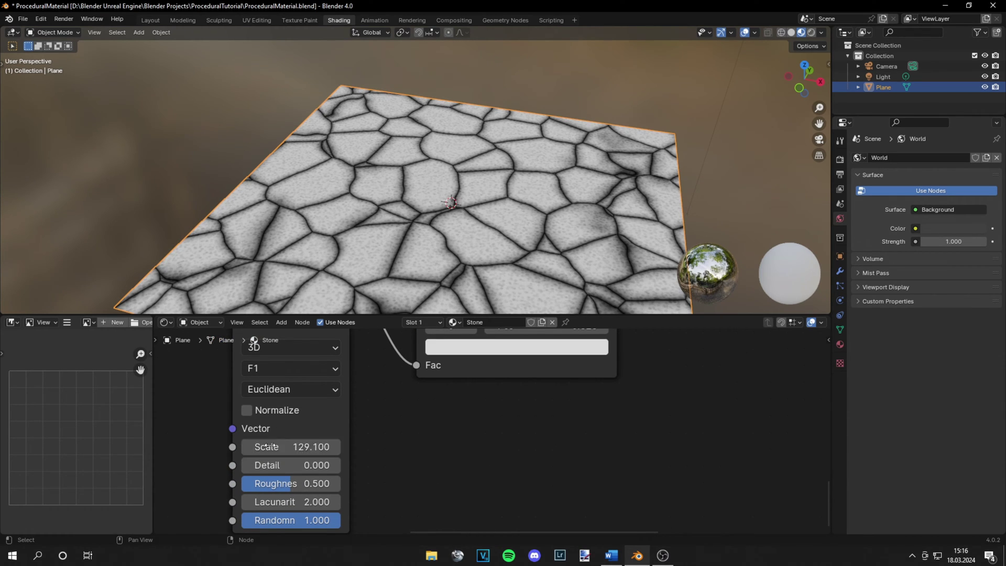
scroll(451, 172, "up", 5)
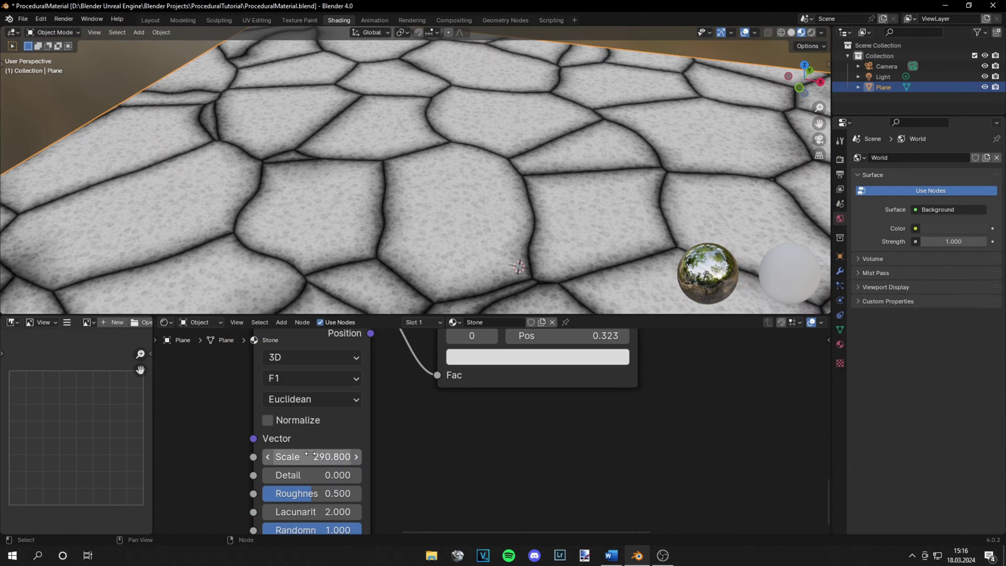
scroll(489, 161, "down", 5)
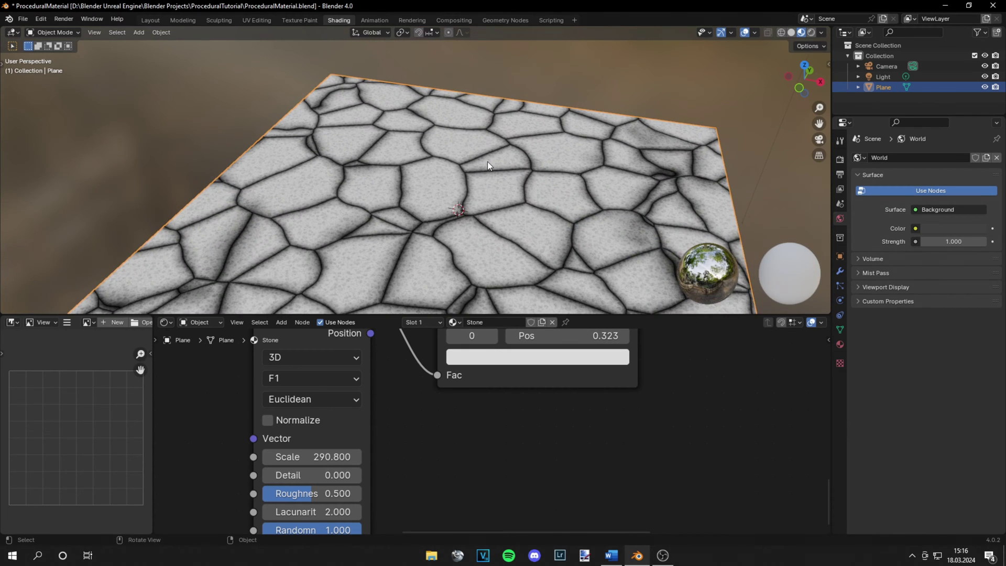
scroll(485, 372, "down", 3)
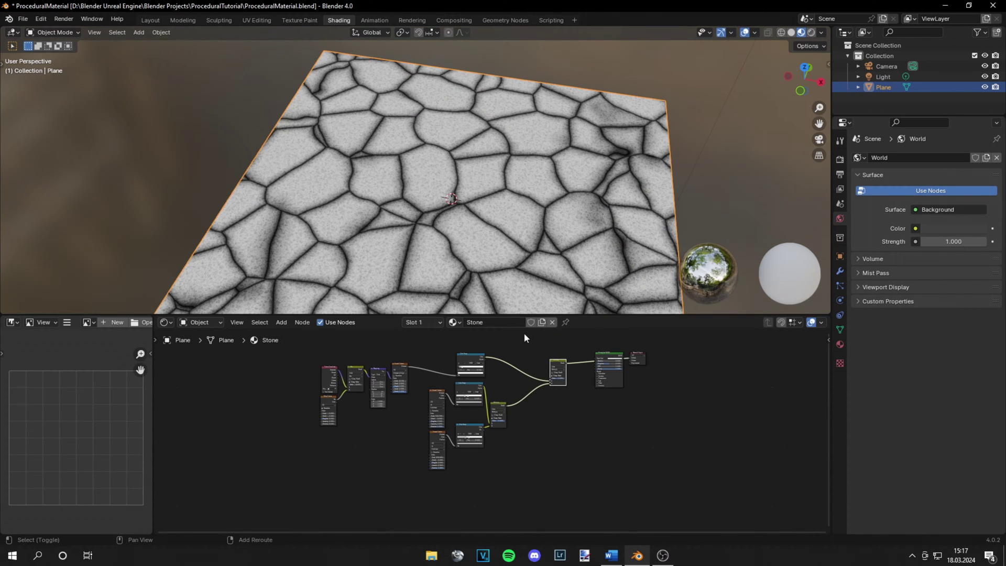
Add a Noise Texture node below the Multiply nodes and preview it on the plane.
key("shift+a")
left_click(520, 334)
type("noise")
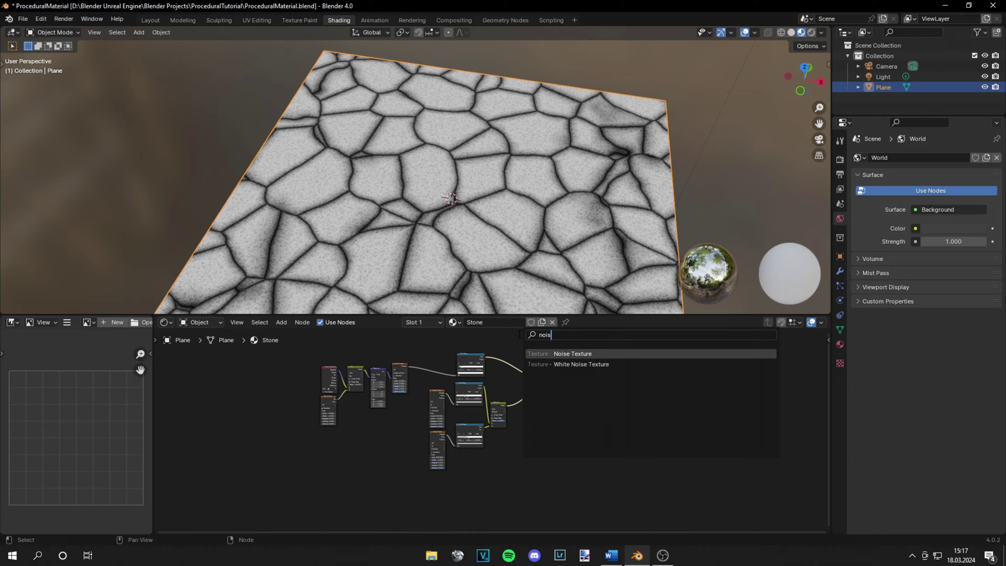
key("Return")
left_click(544, 428)
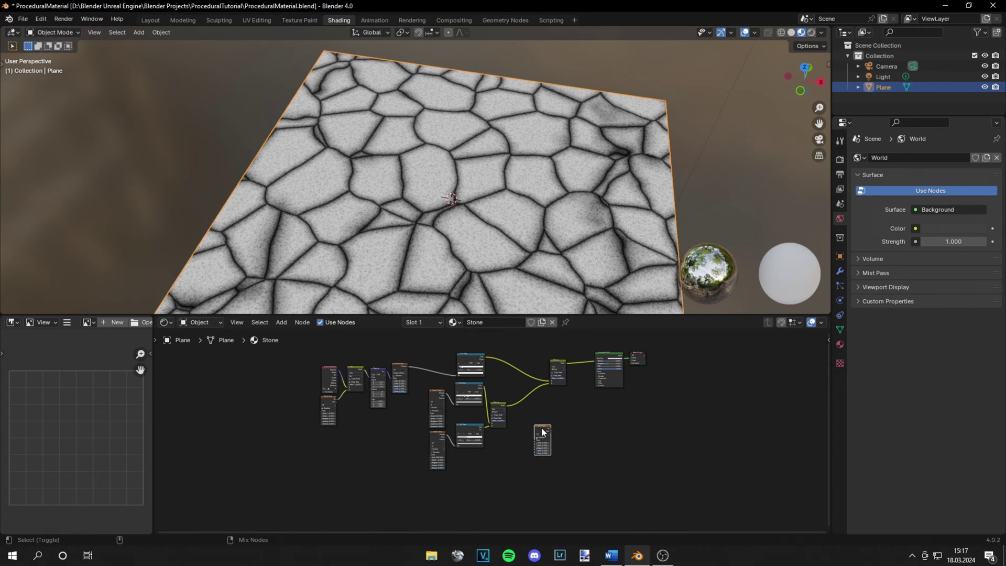
left_click(542, 429, "ctrl+shift")
scroll(488, 189, "up", 5)
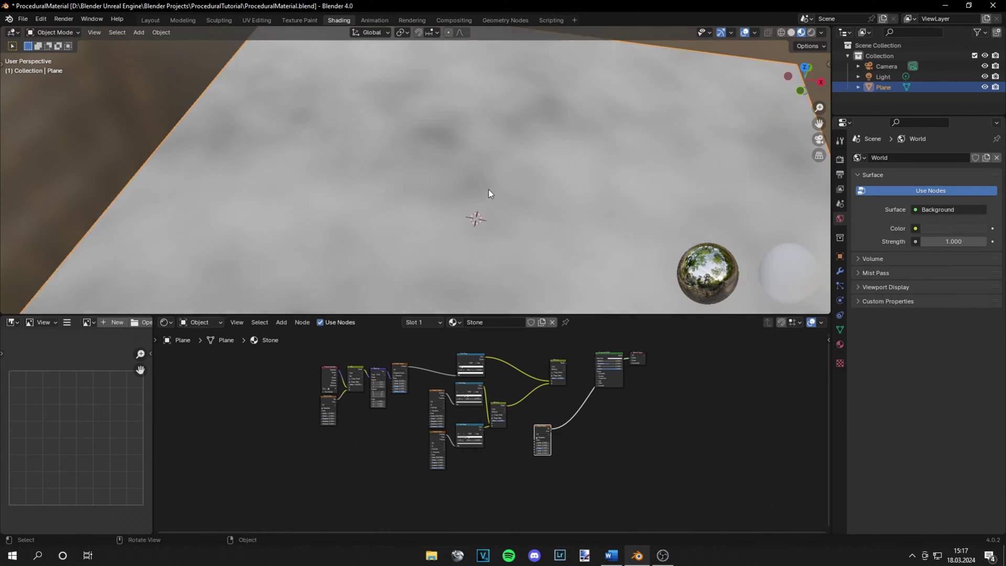
scroll(577, 456, "up", 4)
scroll(555, 416, "up", 3)
Add a Color Ramp after the new Noise Texture and tighten its stops, with the white stop at about 0.523.
key("shift+a")
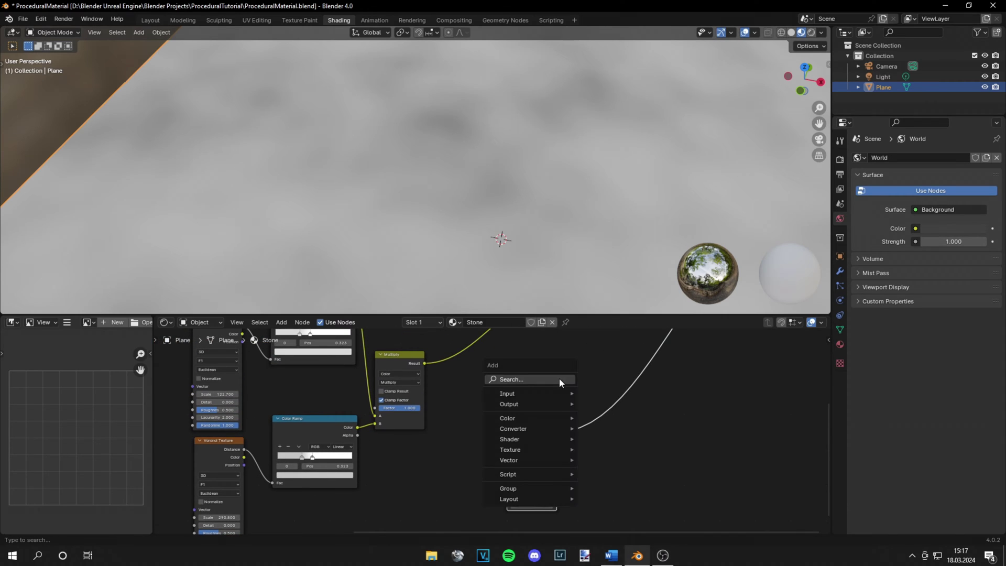
type("cora")
key("Return")
left_click(586, 380)
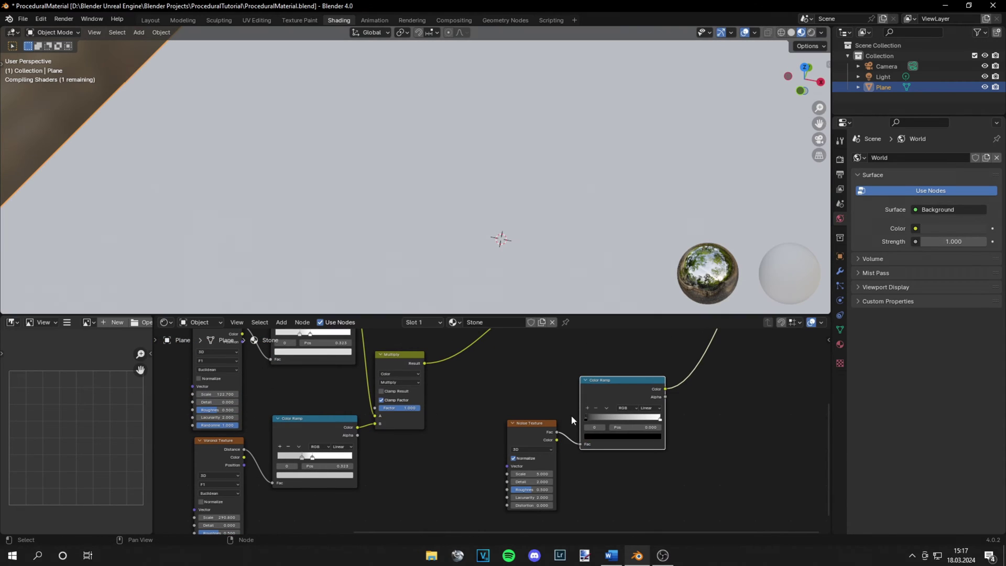
left_click_drag(591, 418, 602, 417)
left_click_drag(665, 417, 638, 419)
scroll(507, 191, "down", 4)
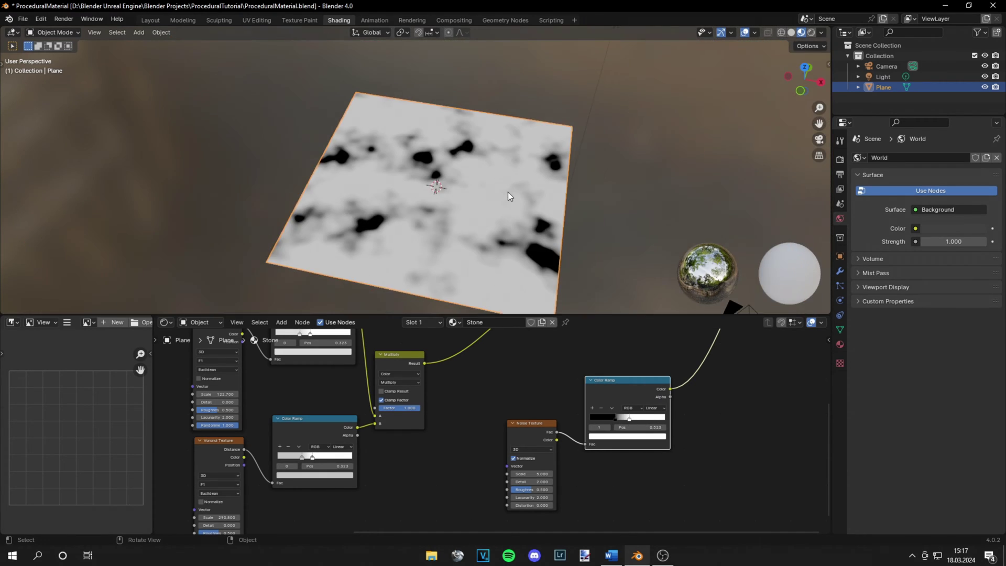
Raise the new Noise Texture's detail to 13 and inspect the pattern on the plane.
scroll(507, 192, "up", 4)
middle_click_drag(535, 457, 501, 413)
scroll(500, 413, "up", 2)
left_click_drag(497, 441, 560, 440)
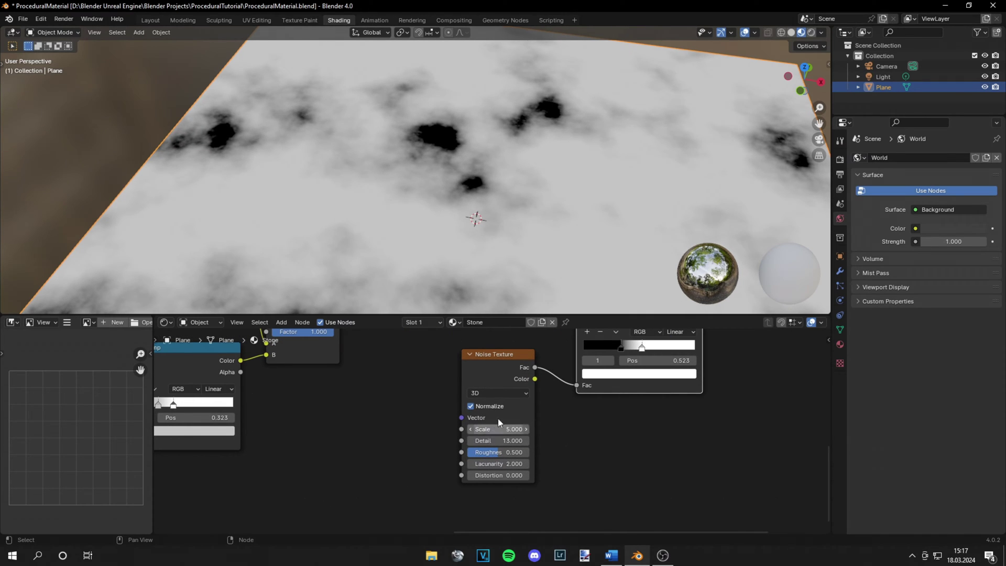
scroll(445, 152, "up", 2)
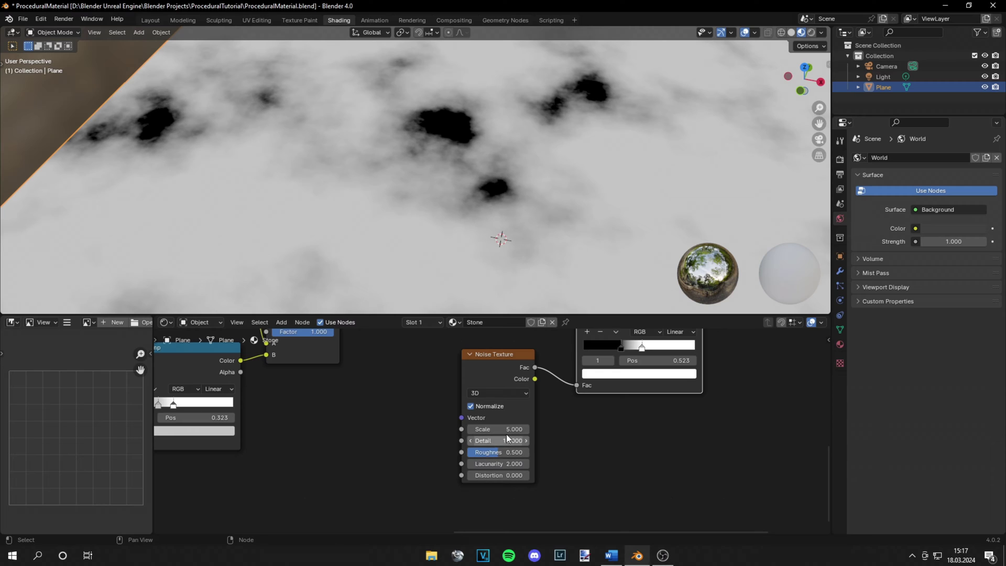
Move the new noise nodes beside the speckle nodes and combine their Color Ramp with the speckle Multiply node through a Mix node.
scroll(520, 407, "down", 4)
middle_click_drag(543, 418, 585, 452)
left_click_drag(590, 468, 539, 430)
left_click_drag(594, 414, 508, 444)
right_click_drag(507, 444, 467, 400, "ctrl+shift")
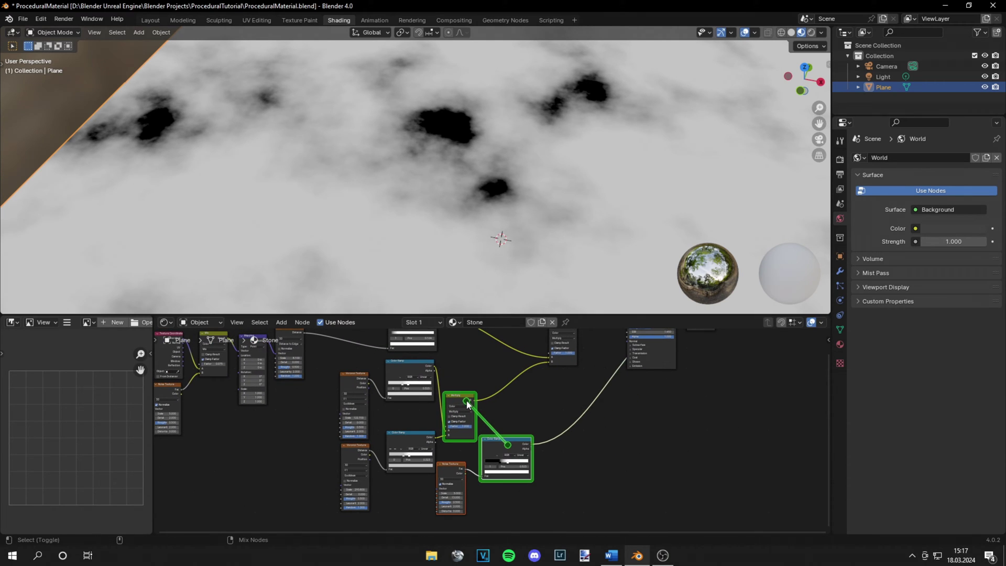
left_click_drag(554, 428, 526, 367)
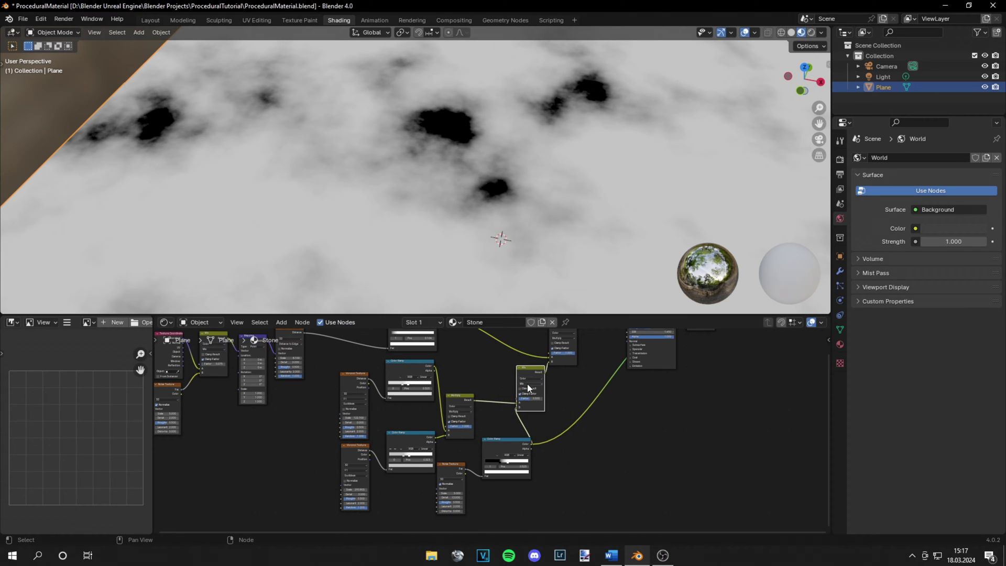
Set the new Mix node to Multiply at full factor and preview its result on the plane.
left_click(528, 384)
left_click(533, 402)
left_click(518, 377, "ctrl+shift")
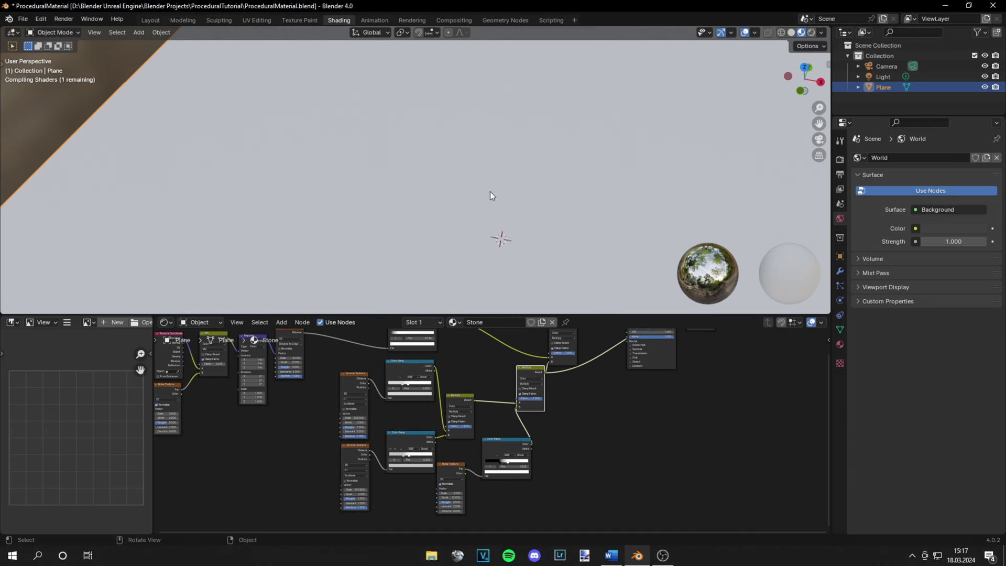
scroll(491, 194, "down", 5)
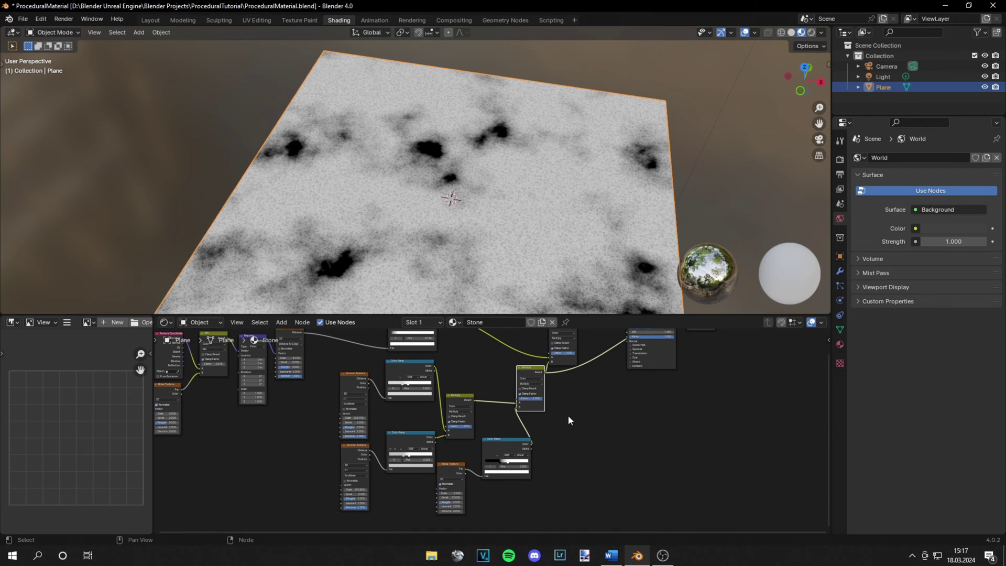
Preview the final Multiply node on the plane and raise the new Noise Texture's scale to about 21.2.
middle_click_drag(567, 416, 561, 441)
left_click_drag(552, 362, 553, 360)
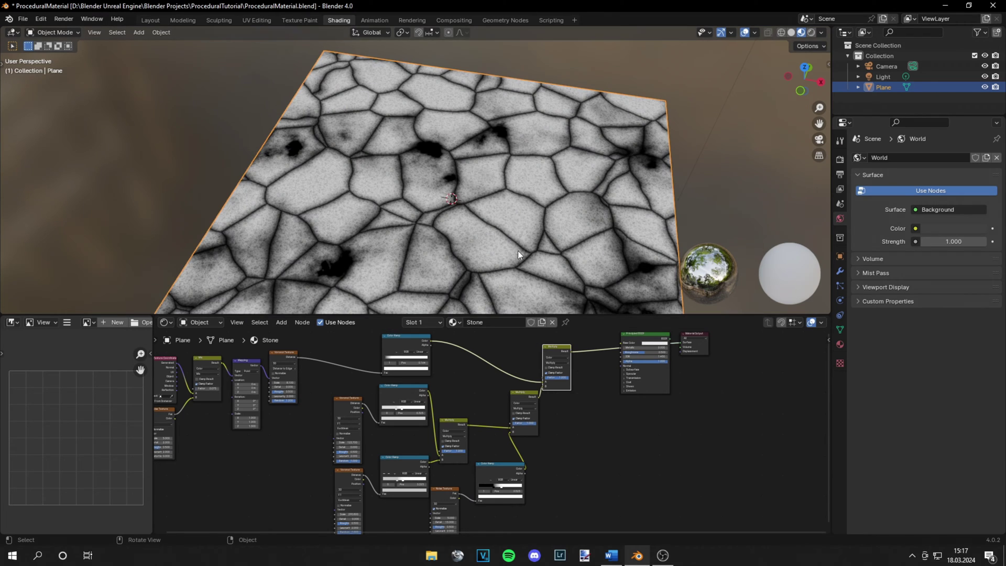
scroll(533, 270, "down", 3)
scroll(466, 497, "up", 4)
left_click_drag(421, 466, 461, 466)
Lighten the black stop of the noise Color Ramp to a grey with a value of about 0.327.
scroll(543, 456, "up", 2)
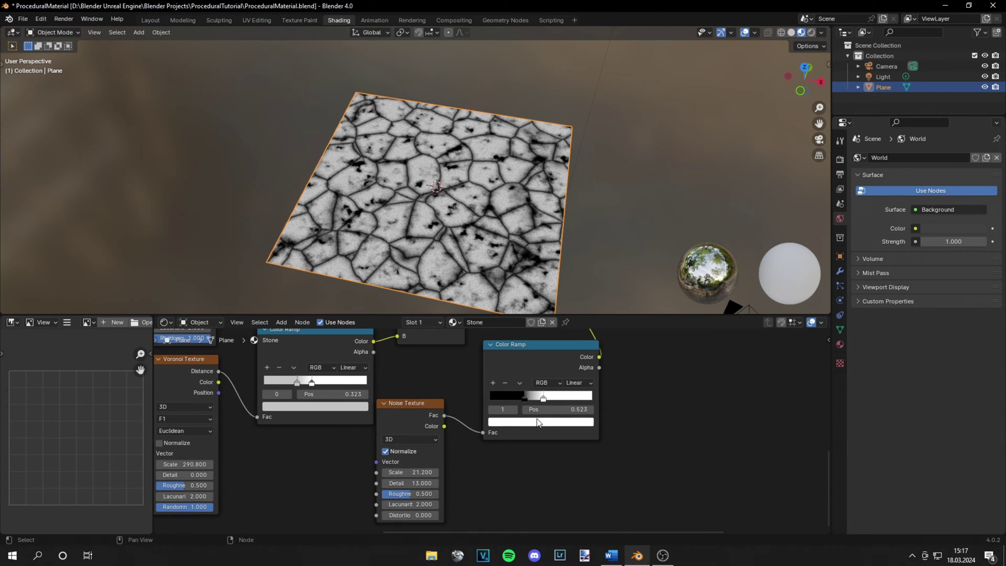
left_click(526, 399)
left_click(523, 422)
left_click_drag(585, 336, 586, 304)
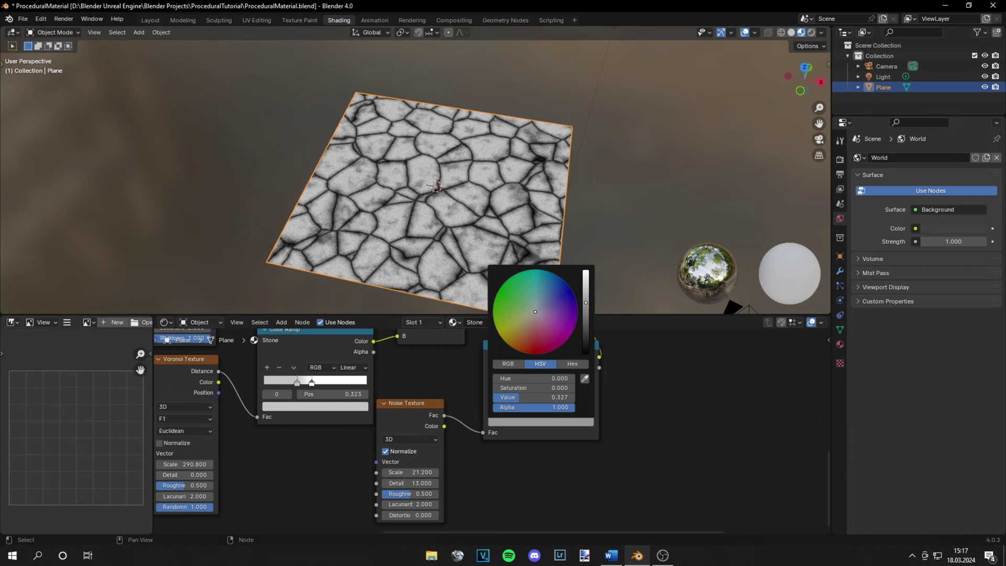
Duplicate the new Noise Texture together with its Color Ramp and place the copies below the originals.
scroll(681, 467, "down", 5)
scroll(598, 476, "down", 1)
left_click_drag(598, 476, 443, 405)
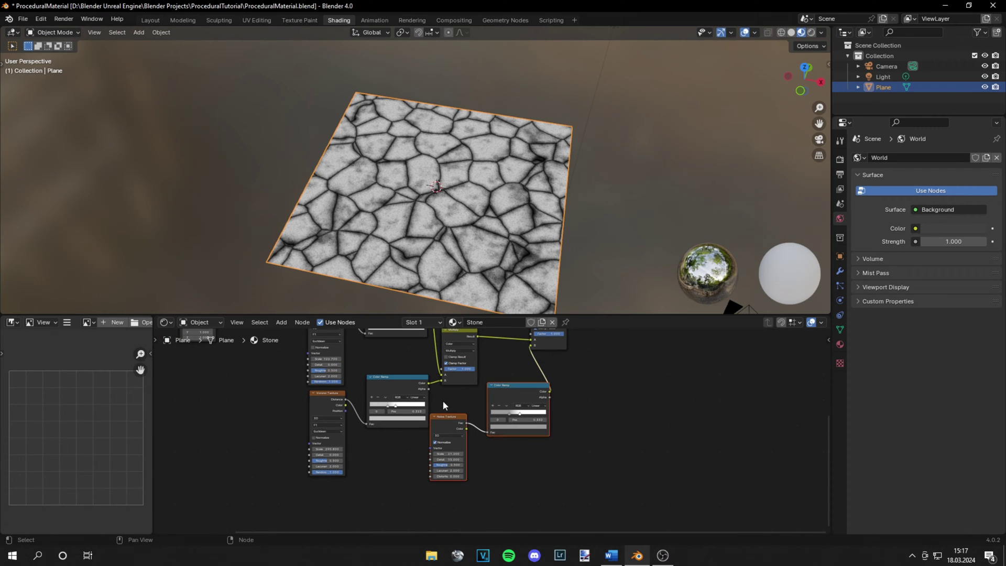
key("shift+d")
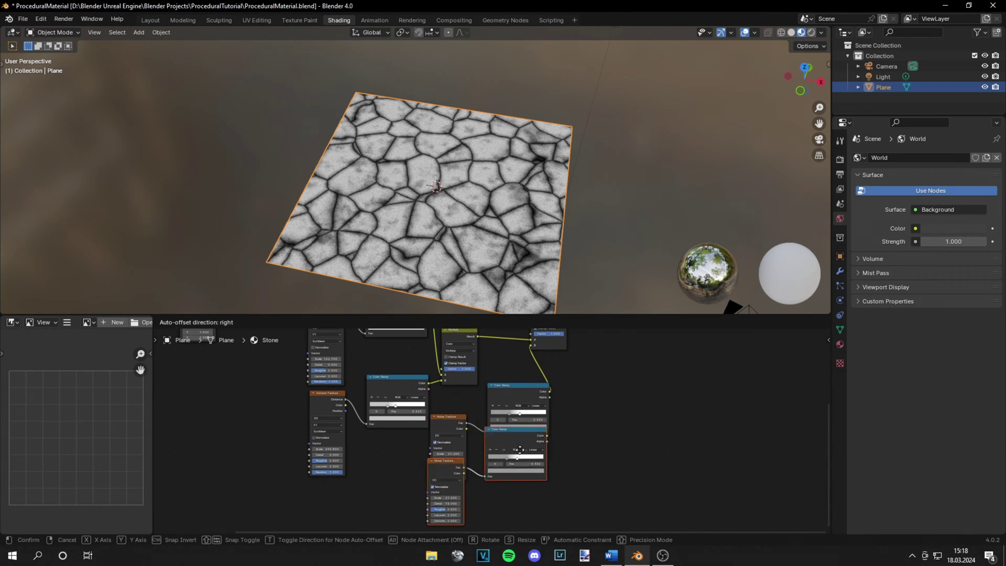
left_click(519, 470)
Combine the original and duplicated noise Color Ramps with a Mix Color node and place it beside the upper ramp.
right_click_drag(517, 467, 518, 393, "ctrl+shift")
scroll(572, 418, "up", 5)
left_click(611, 440)
left_click_drag(620, 445, 616, 358)
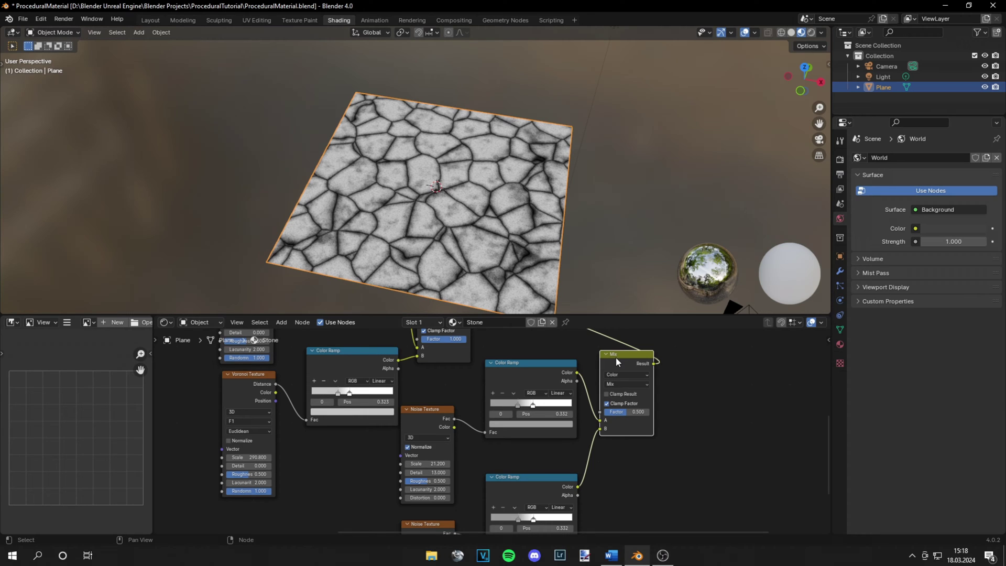
Lower the scale of the duplicated lower Noise Texture to 8.8.
middle_click_drag(614, 363, 551, 509)
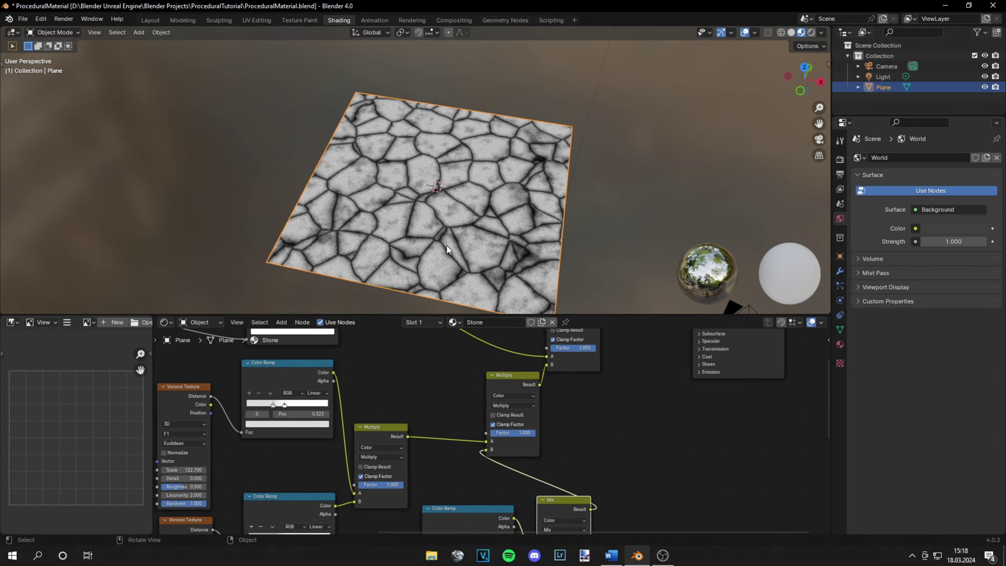
scroll(432, 222, "up", 3)
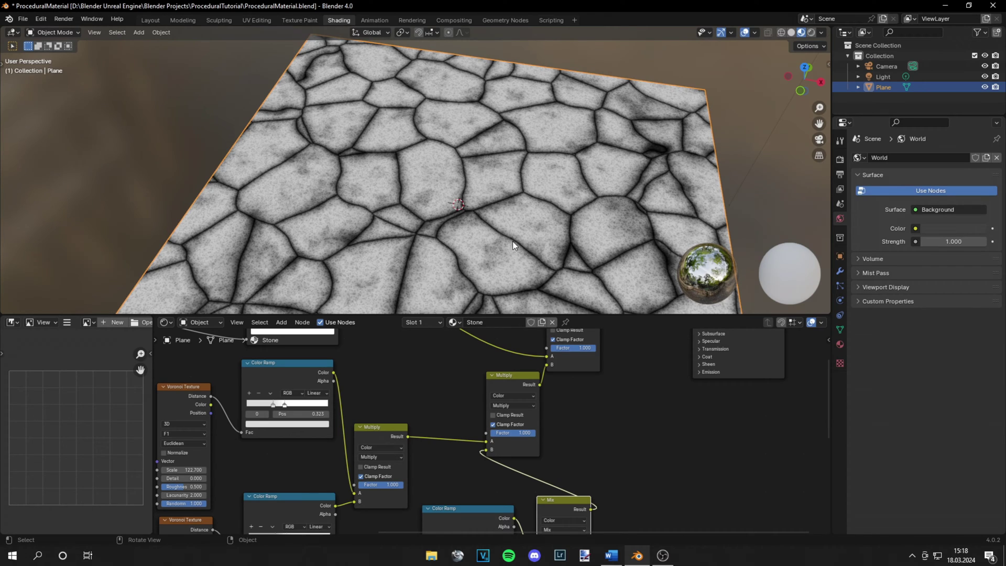
scroll(480, 230, "down", 4)
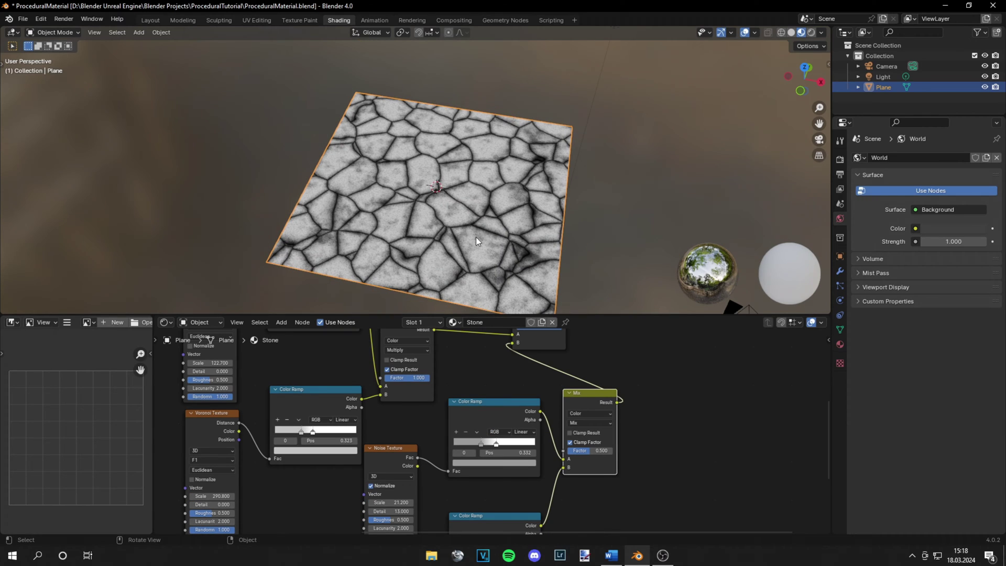
middle_click_drag(559, 451, 552, 385)
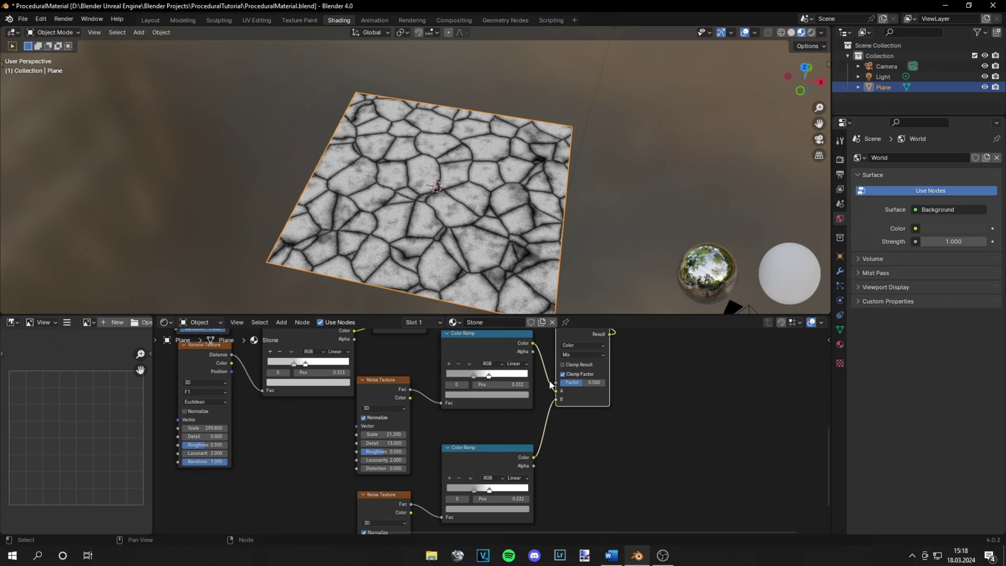
middle_click_drag(463, 445, 468, 358)
scroll(468, 359, "up", 2)
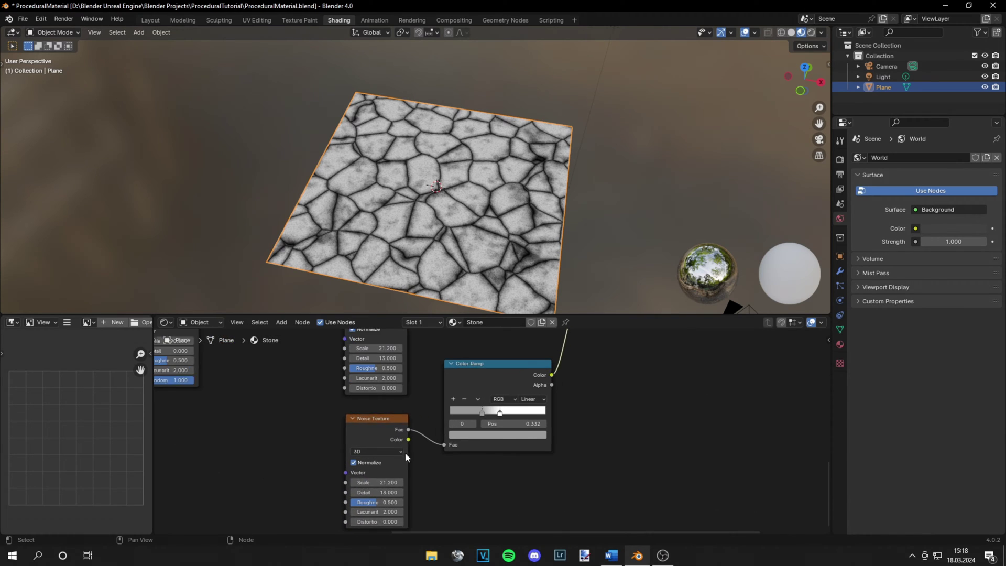
left_click_drag(368, 486, 331, 486)
scroll(482, 436, "up", 1)
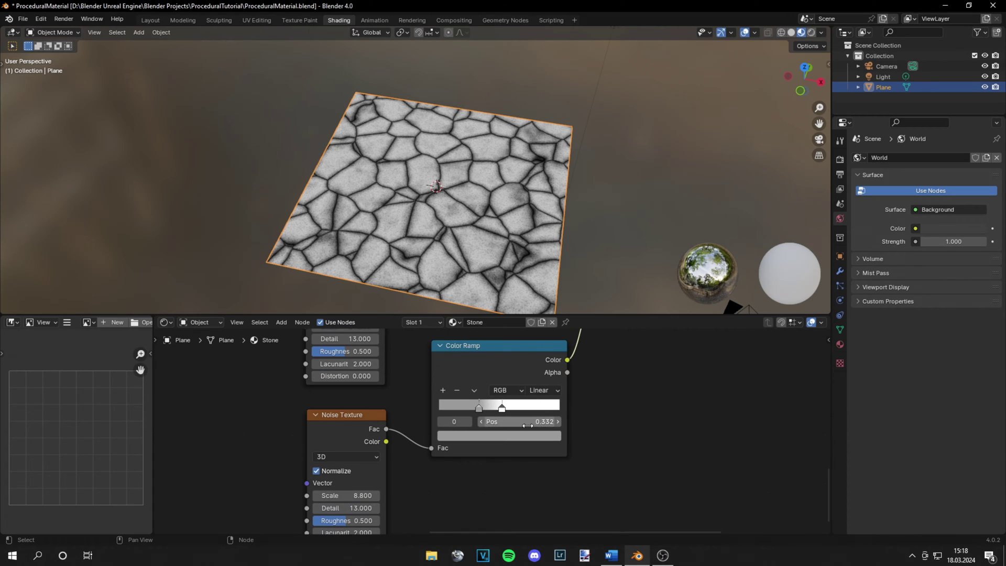
Darken the grey stop of the lower noise Color Ramp and raise the factor of the Mix node joining both noise ramps.
left_click(486, 435)
left_click_drag(552, 297, 551, 335)
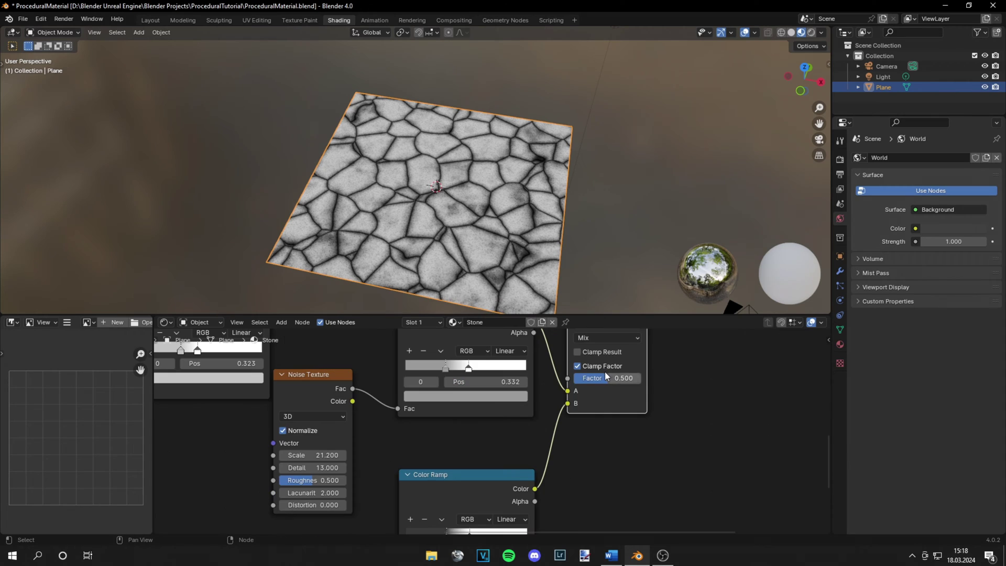
mouse_move(607, 378)
left_mouse_down()
mouse_move(592, 378)
mouse_move(628, 378)
left_mouse_up()
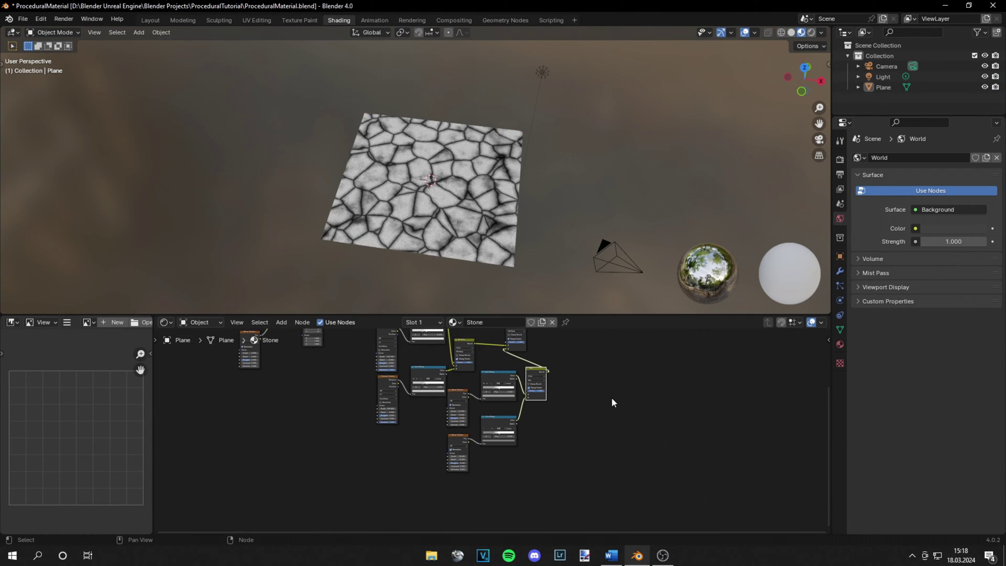
Insert a Color Ramp on the link between the final Multiply node and the Principled BSDF.
scroll(612, 397, "up", 4)
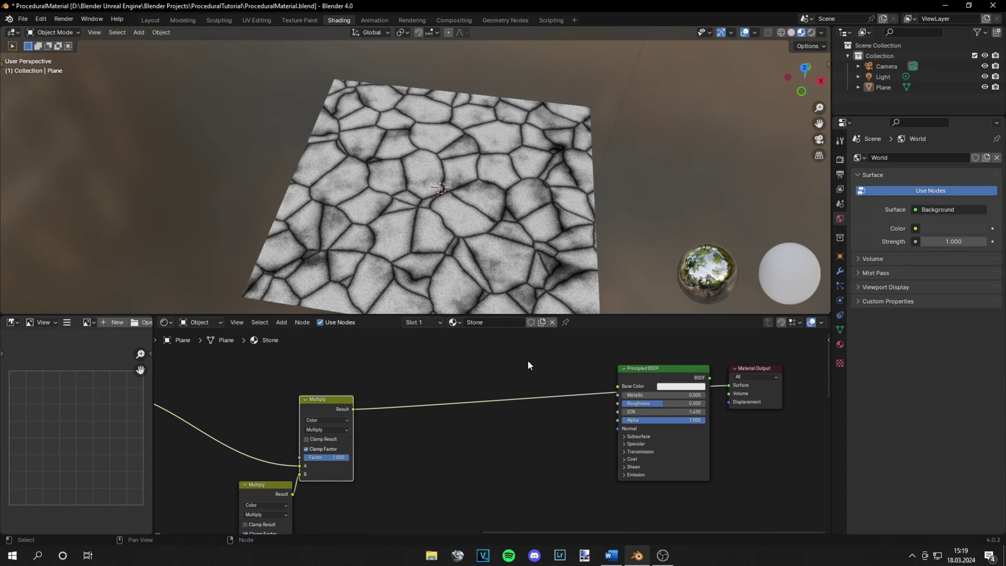
key("shift+a")
type("cora")
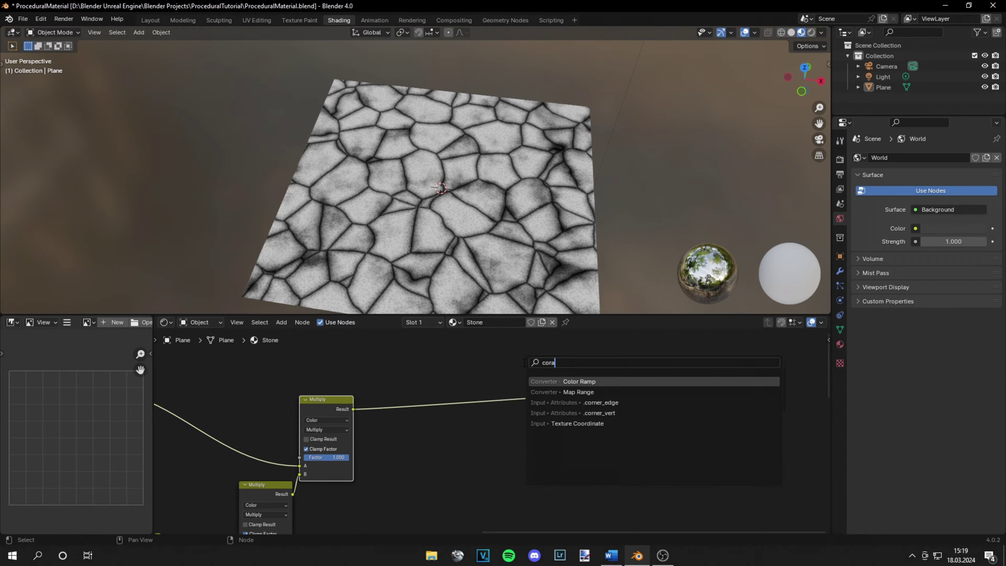
key("Return")
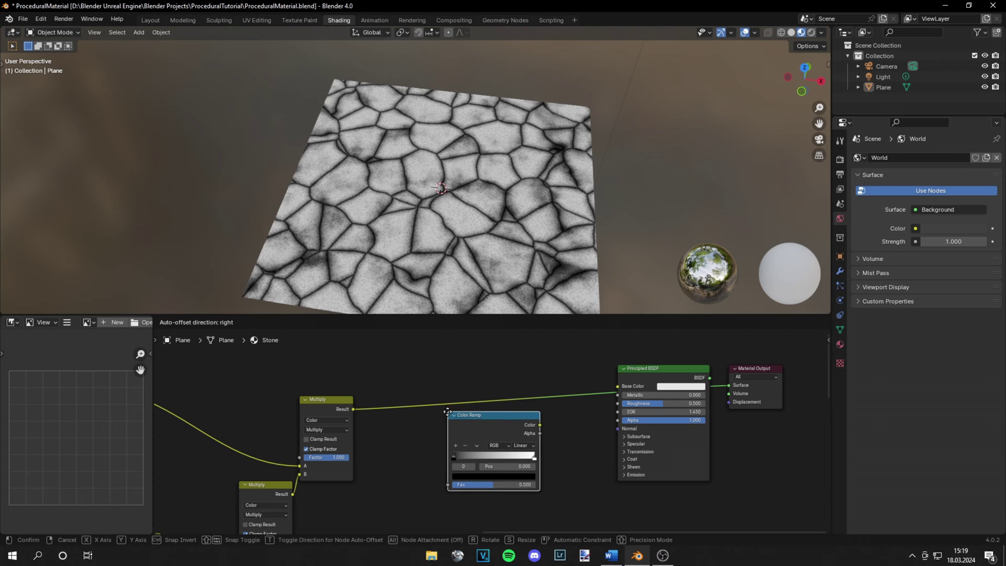
left_click(452, 388)
scroll(488, 451, "up", 1)
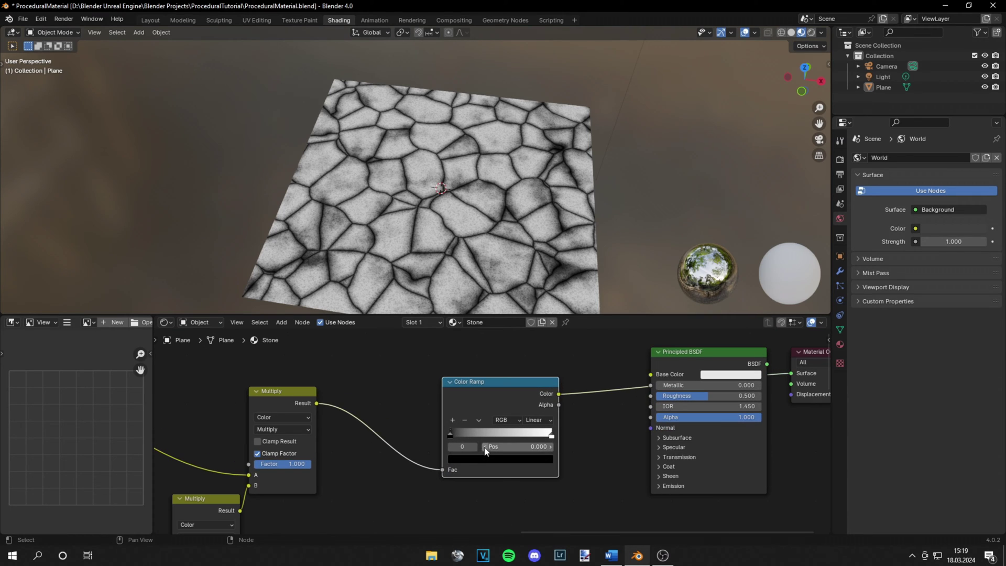
Recolor the new Color Ramp's black stop to an ochre yellow.
left_click(465, 458)
left_click_drag(544, 361, 544, 332)
left_click_drag(493, 365, 475, 370)
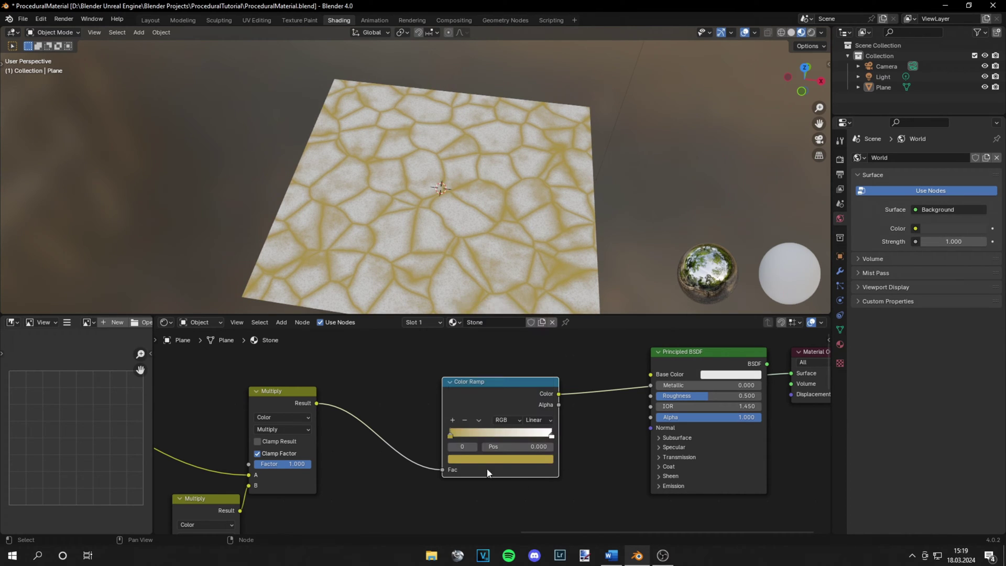
Sample the ramp's ochre color with the eyedropper and apply it to the white end stop.
scroll(466, 460, "up", 1)
left_click(467, 459)
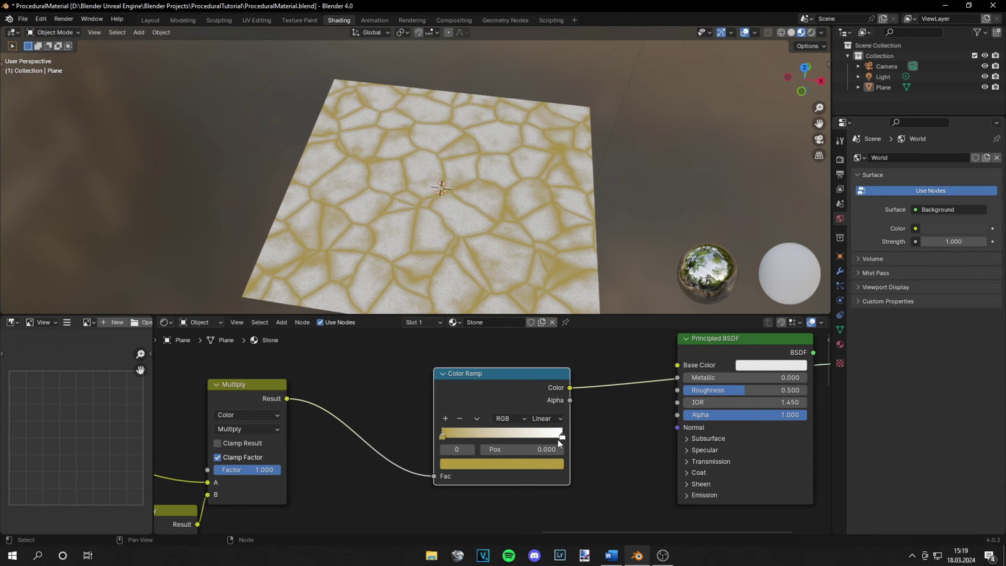
left_click(561, 436)
left_click_drag(562, 437, 564, 439)
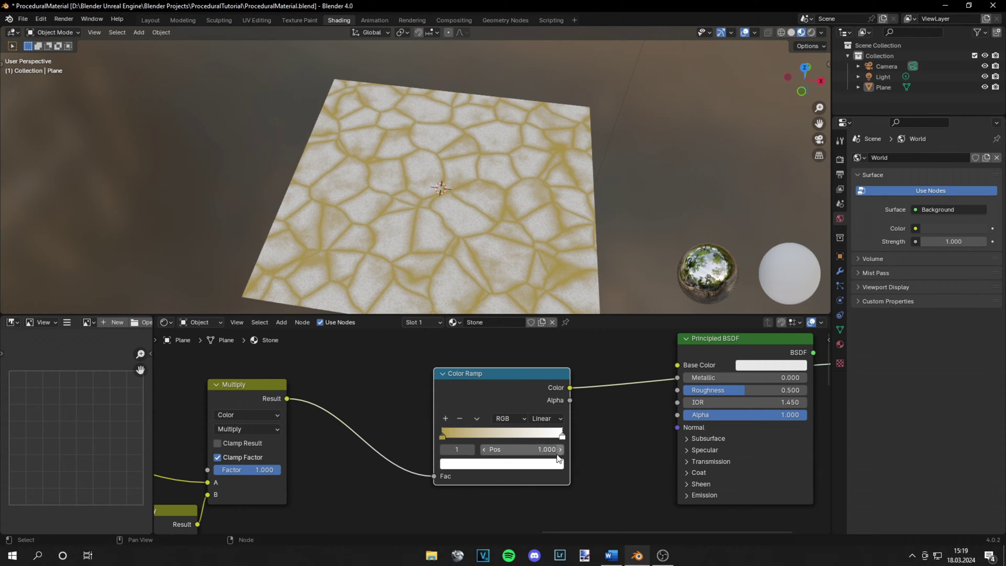
left_click(551, 462)
left_click(553, 413)
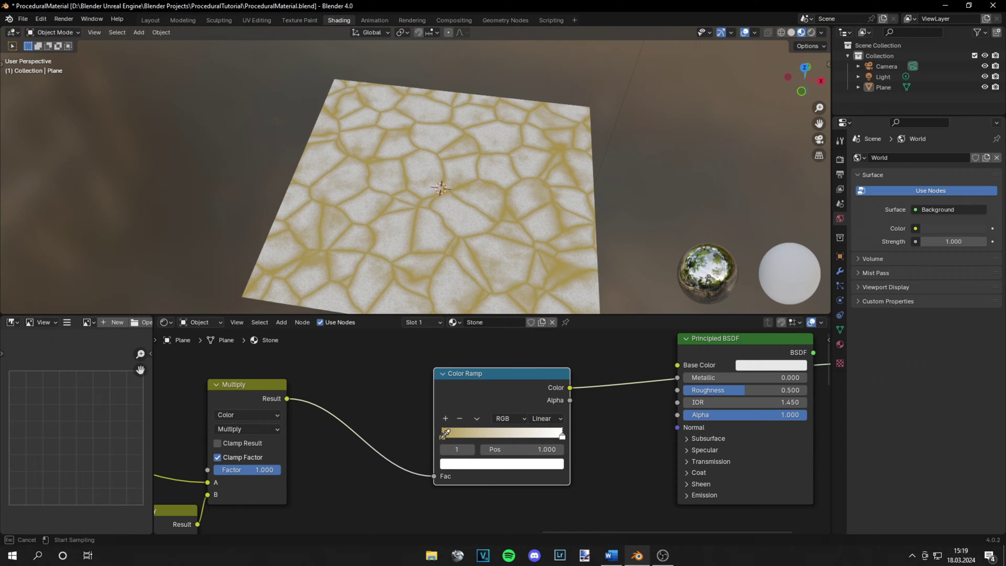
left_click(443, 433)
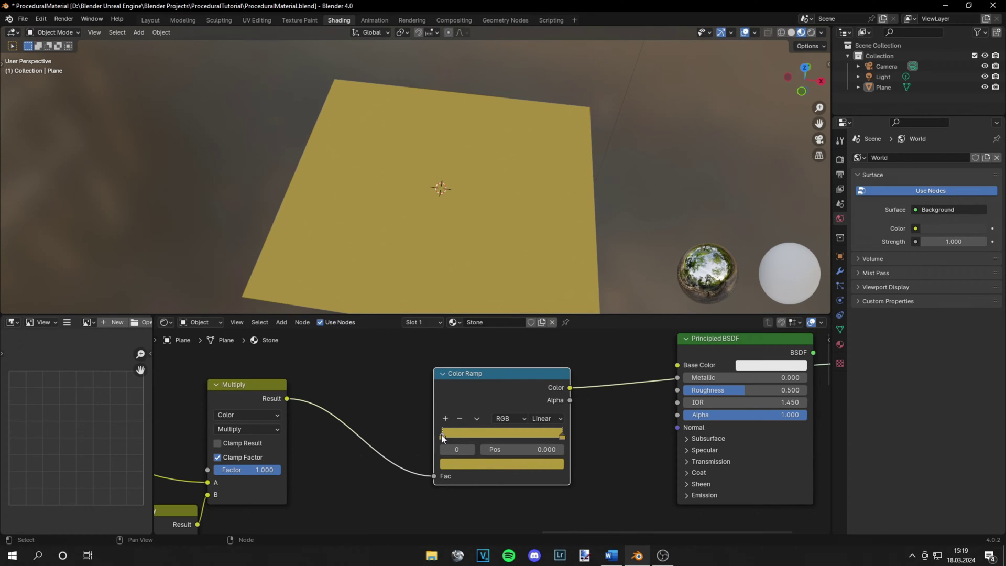
Darken the ramp's first stop to a deep olive brown.
left_click(458, 465)
mouse_move(551, 341)
left_mouse_down()
mouse_move(554, 356)
mouse_move(554, 348)
left_mouse_up()
scroll(490, 203, "down", 3)
middle_click_drag(491, 203, 494, 231)
scroll(495, 231, "up", 2)
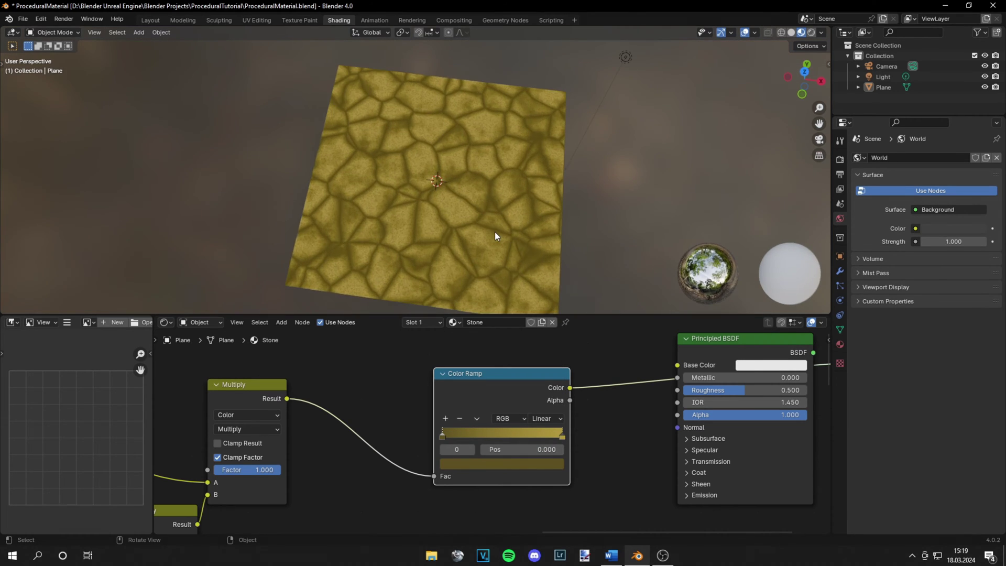
Add a middle stop to the ramp and color it orange-brown with hue about 0.054 and value about 0.437.
scroll(496, 235, "up", 4)
left_click(458, 419)
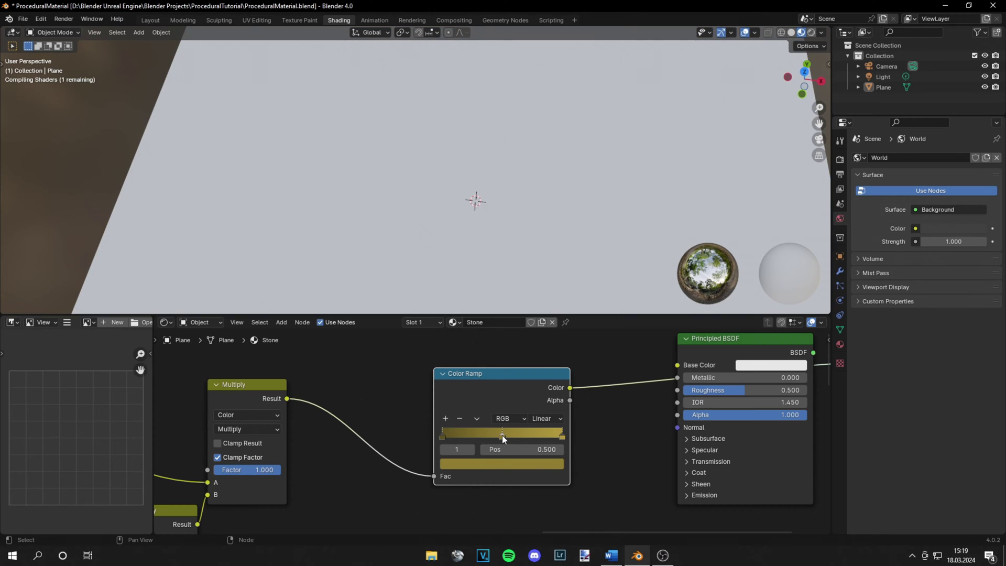
left_click(502, 464)
left_click_drag(473, 358, 483, 359)
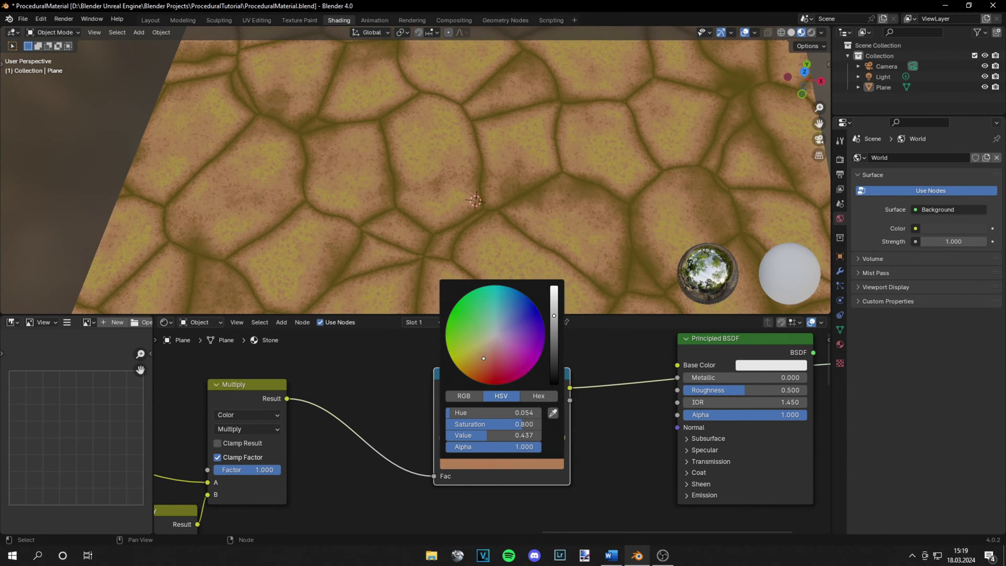
Lighten the ramp's dark first stop to a value of about 0.275 and reduce its saturation.
scroll(310, 255, "down", 5)
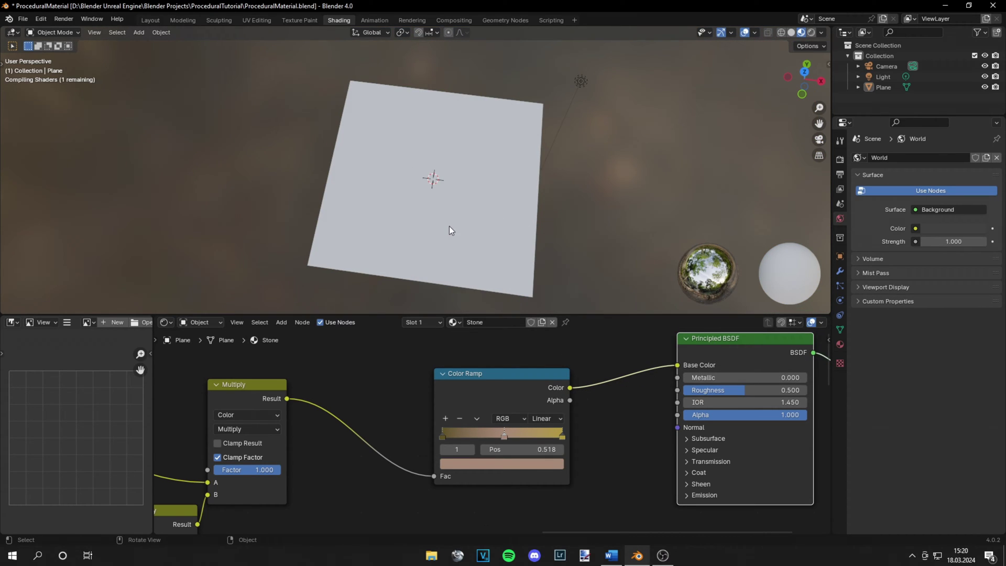
middle_click_drag(448, 226, 468, 235)
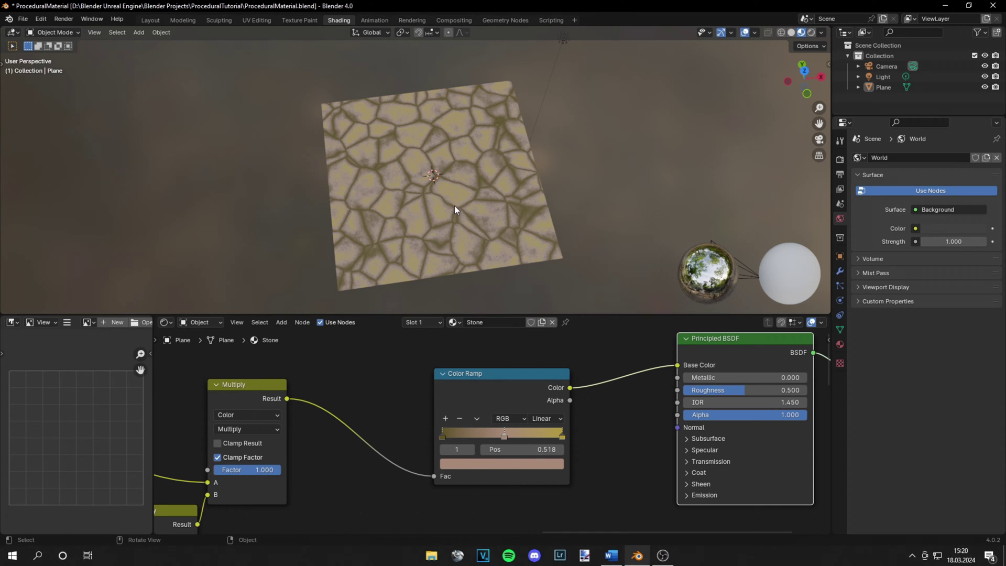
scroll(454, 205, "up", 3)
left_click(442, 436)
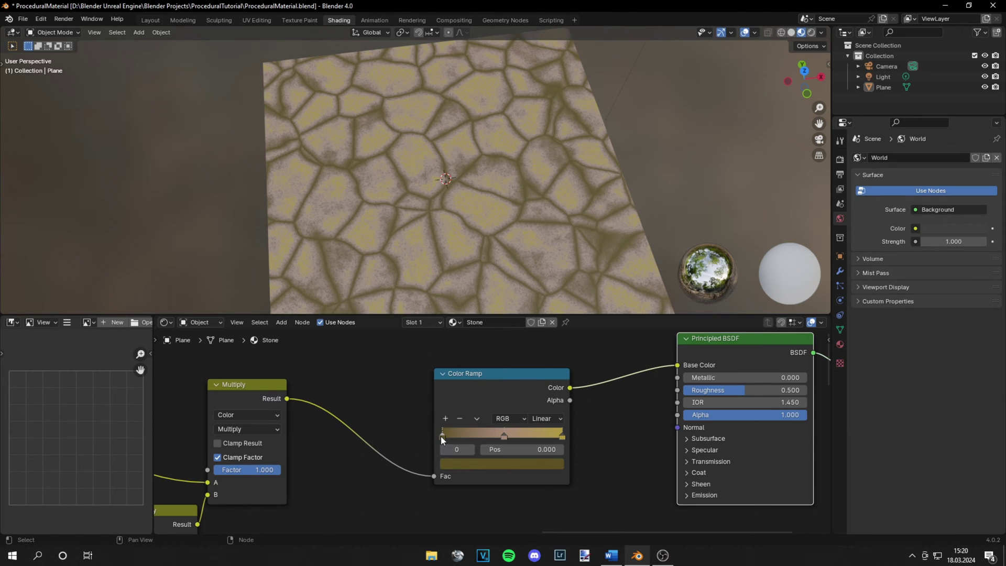
left_click(448, 463)
left_click_drag(554, 348, 553, 329)
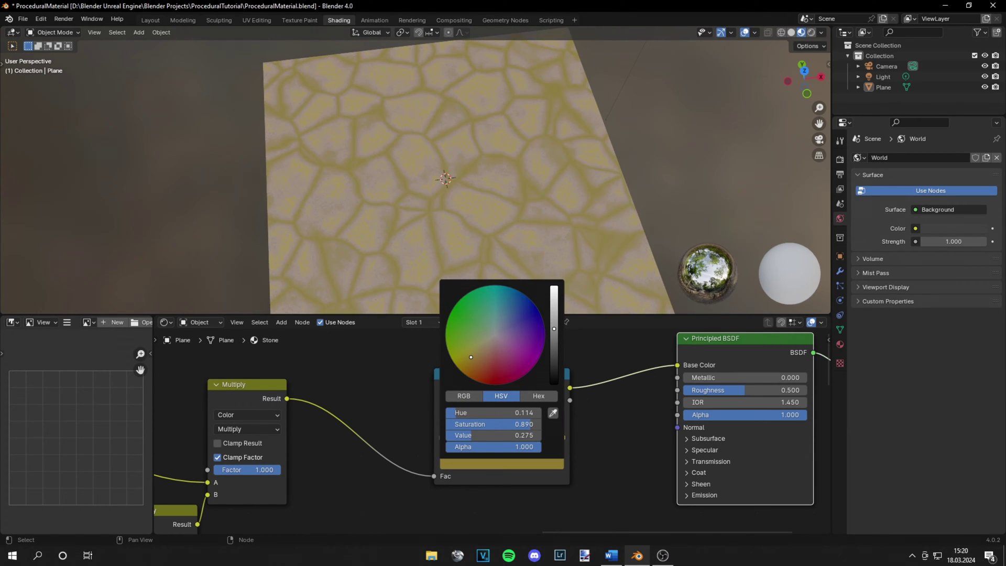
left_click_drag(496, 424, 469, 424)
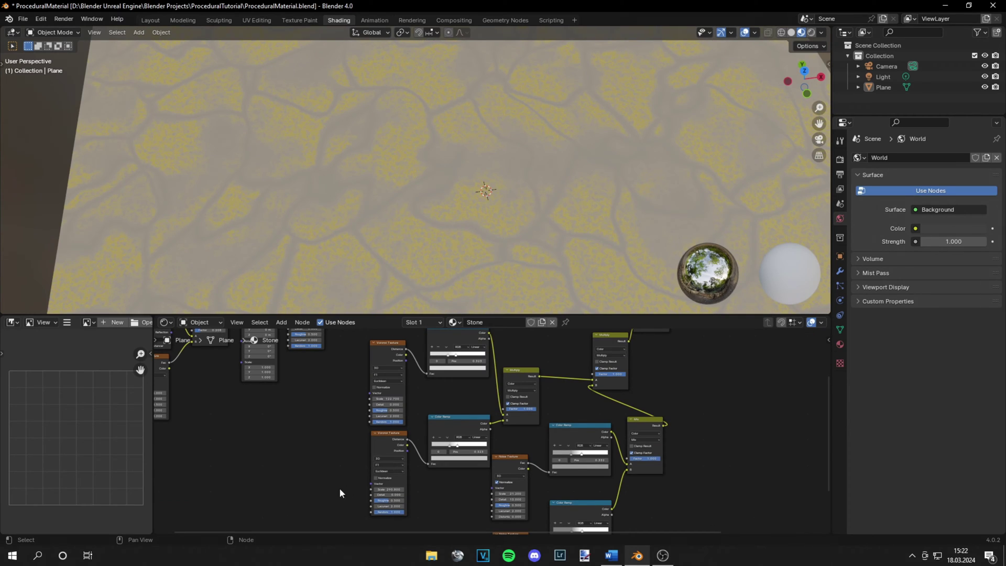
Duplicate the lower Voronoi Texture with its Color Ramp into the empty area below the Principled BSDF and preview the copied ramp.
left_click_drag(325, 495, 466, 436)
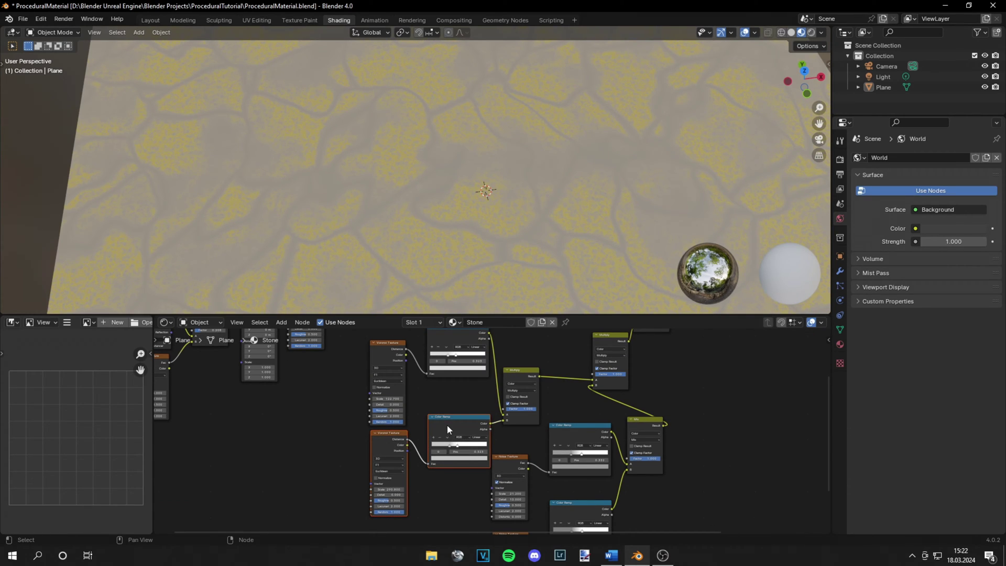
key("shift+d")
left_click(550, 410)
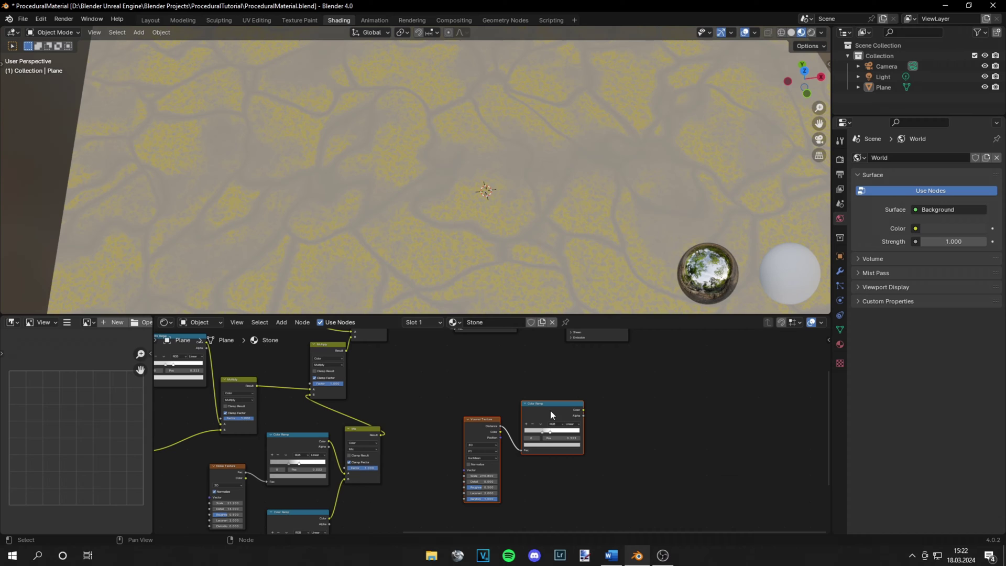
left_click(550, 405, "ctrl+shift")
Give the duplicated Voronoi Texture its own Texture Coordinate and Mapping nodes and spread them apart to leave room between them.
scroll(530, 473, "up", 7)
middle_click_drag(530, 473, 576, 408)
left_click(491, 379)
key("ctrl+t")
scroll(534, 445, "down", 8)
scroll(546, 458, "down", 2)
left_click_drag(513, 473, 429, 403)
left_click(455, 518)
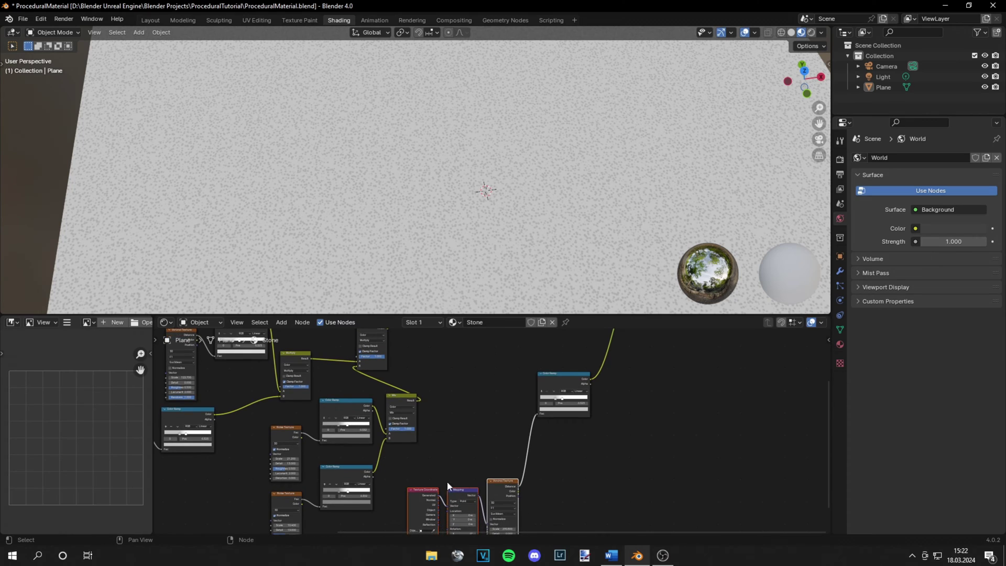
middle_click_drag(456, 518, 440, 368)
scroll(435, 363, "up", 2)
left_click_drag(438, 366, 352, 419)
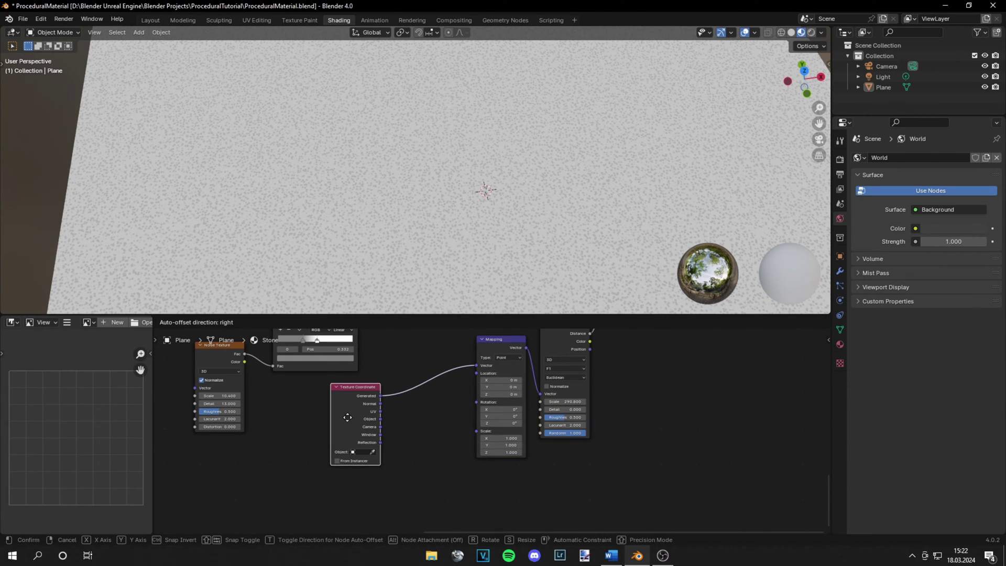
Try raising the duplicated Voronoi Texture's detail to about 0.4.
scroll(416, 410, "up", 1)
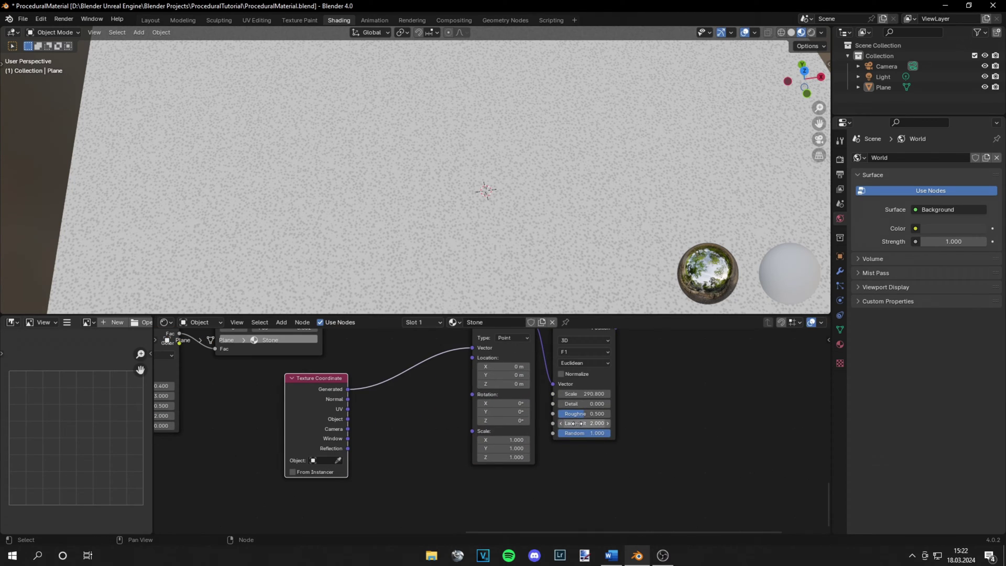
left_click_drag(579, 403, 603, 403)
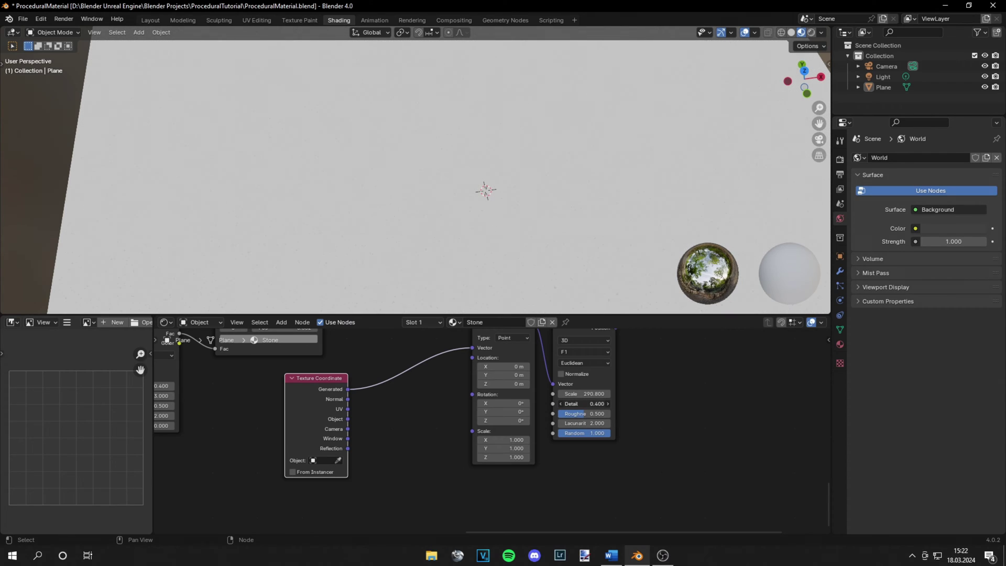
Add a Noise Texture and combine it with the Texture Coordinate through a Mix Color node placed before the Mapping node.
key("shift+a")
left_click(366, 373)
type("noise")
key("Return")
left_click(379, 435)
right_click_drag(381, 439, 312, 396, "ctrl+shift")
left_click(478, 432)
left_click_drag(486, 434, 401, 358)
left_click_drag(423, 439, 387, 453)
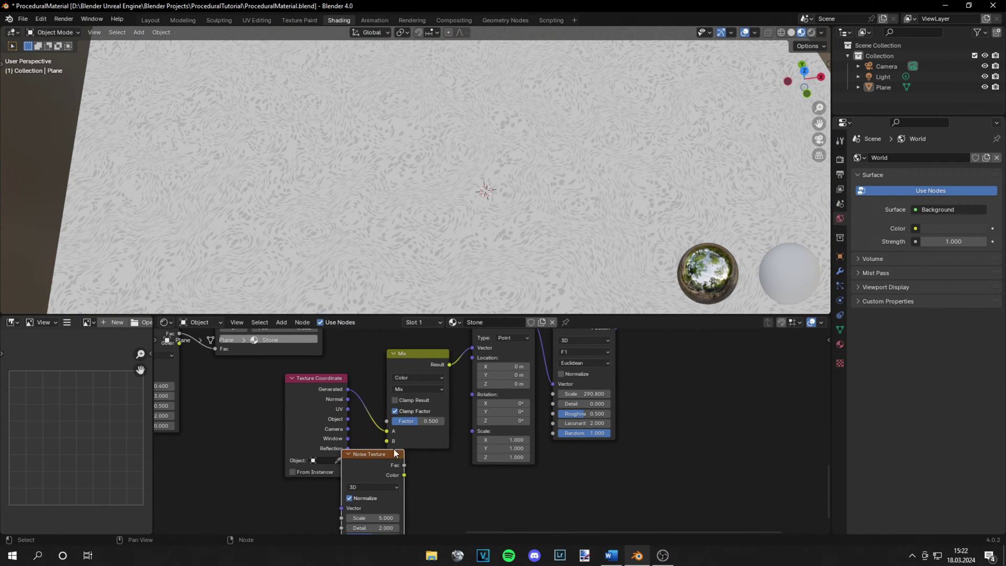
Lower the coordinate Mix node's factor and raise the duplicated Voronoi Texture's scale.
scroll(387, 453, "up", 1)
left_click_drag(407, 420, 381, 419)
left_click_drag(631, 389, 653, 390)
Move the duplicated Color Ramp next to the main node chain, below the ochre Color Ramp.
scroll(620, 379, "down", 9)
middle_click_drag(591, 352, 590, 502)
scroll(590, 502, "down", 3)
left_click_drag(573, 388, 476, 387)
middle_click_drag(501, 375, 542, 445)
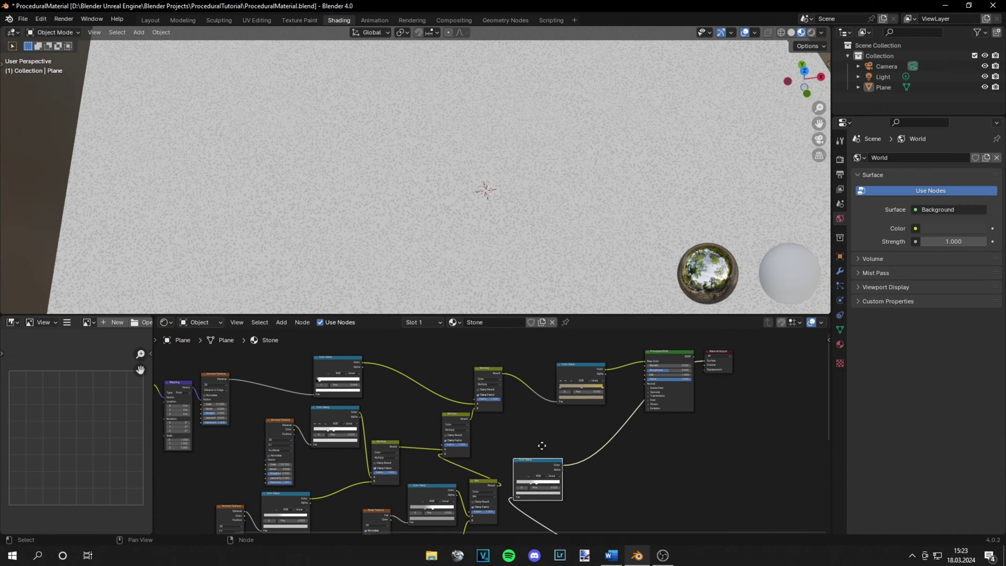
Combine the final Multiply with the duplicated Color Ramp in a new Multiply node feeding the ochre ramp, with factor about 0.967.
scroll(542, 446, "up", 2)
right_click_drag(542, 476, 497, 360, "ctrl+alt")
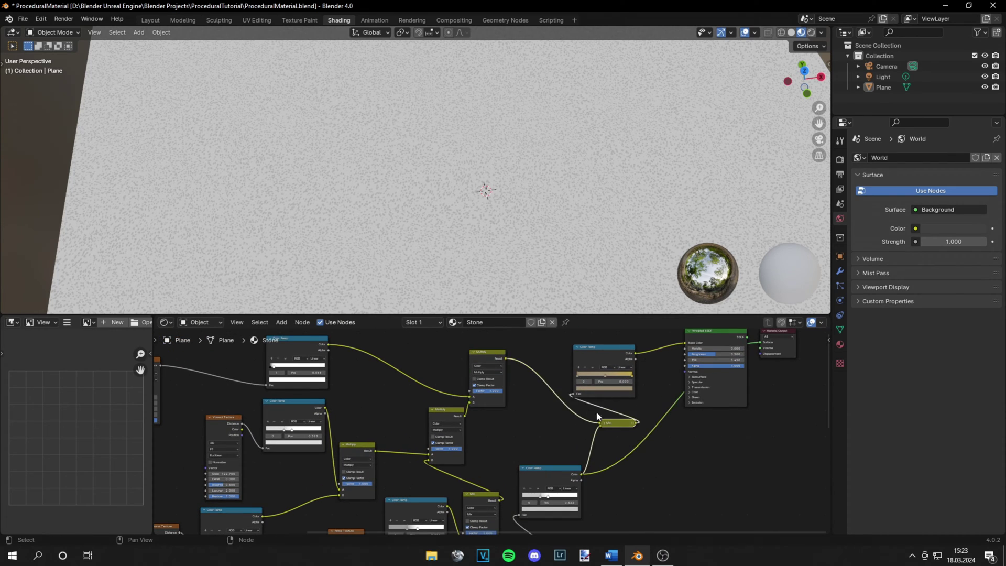
scroll(586, 409, "up", 5)
left_click(658, 417)
left_click_drag(662, 421, 544, 377)
left_click_drag(577, 430, 574, 431)
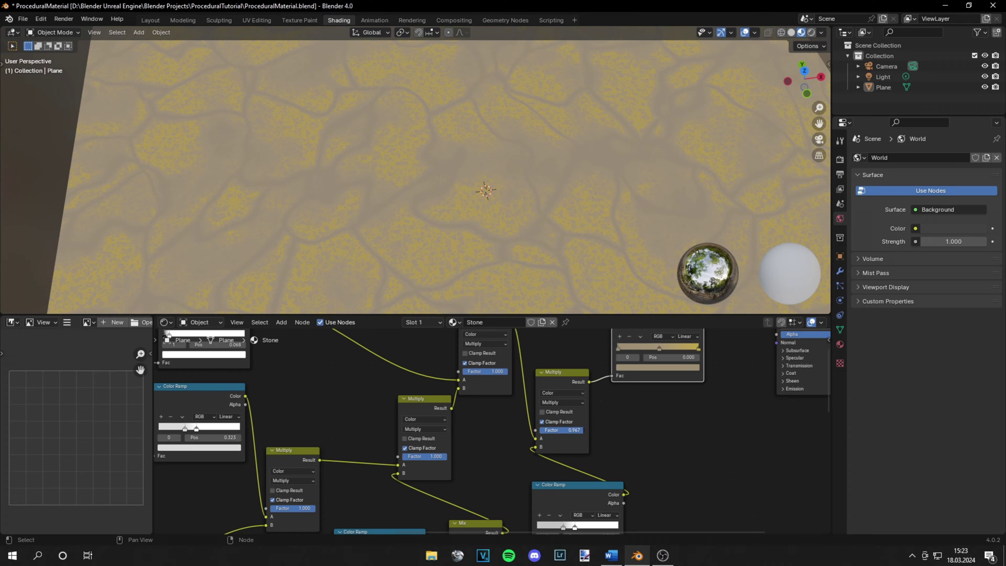
Darken the first stop of the duplicated Color Ramp below the main chain to a medium grey.
middle_click_drag(607, 458, 569, 351)
scroll(537, 411, "up", 3)
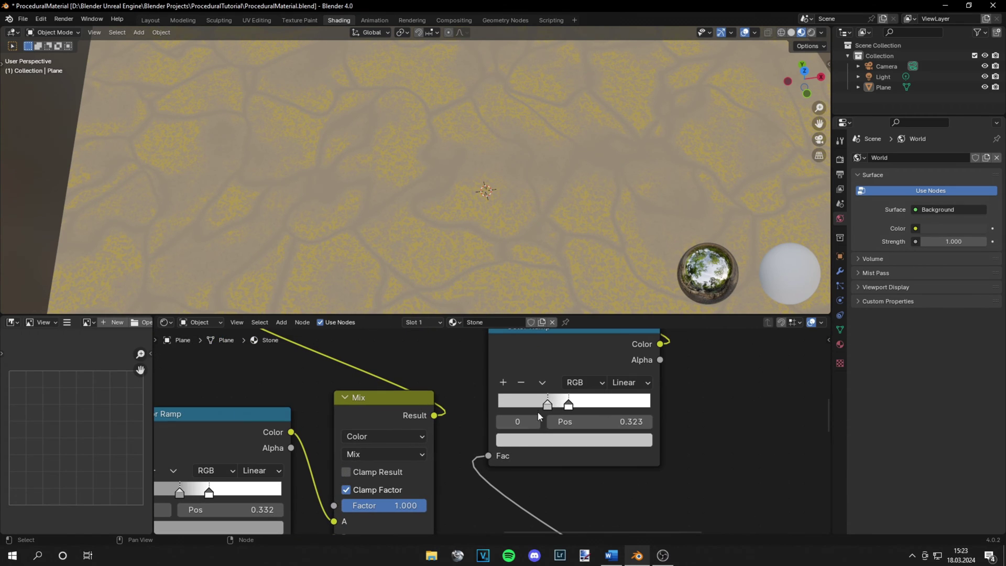
left_click(536, 441)
left_click_drag(644, 247, 640, 283)
scroll(390, 148, "up", 6)
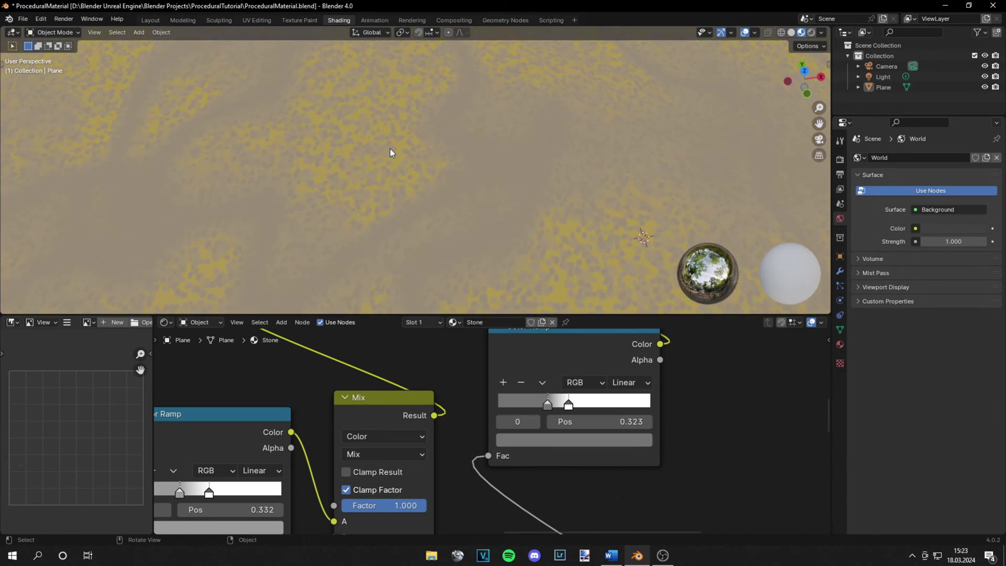
scroll(683, 410, "down", 4)
scroll(538, 474, "up", 2)
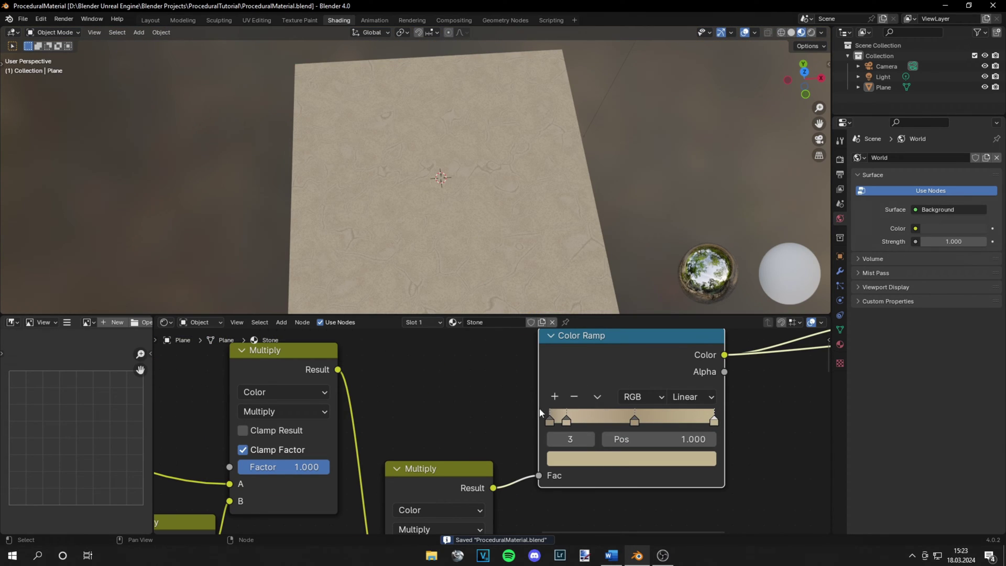
Route the Principled BSDF into the Material Output, move both nodes farther from the ramp, and raise Roughness to about 0.945.
scroll(416, 188, "up", 4)
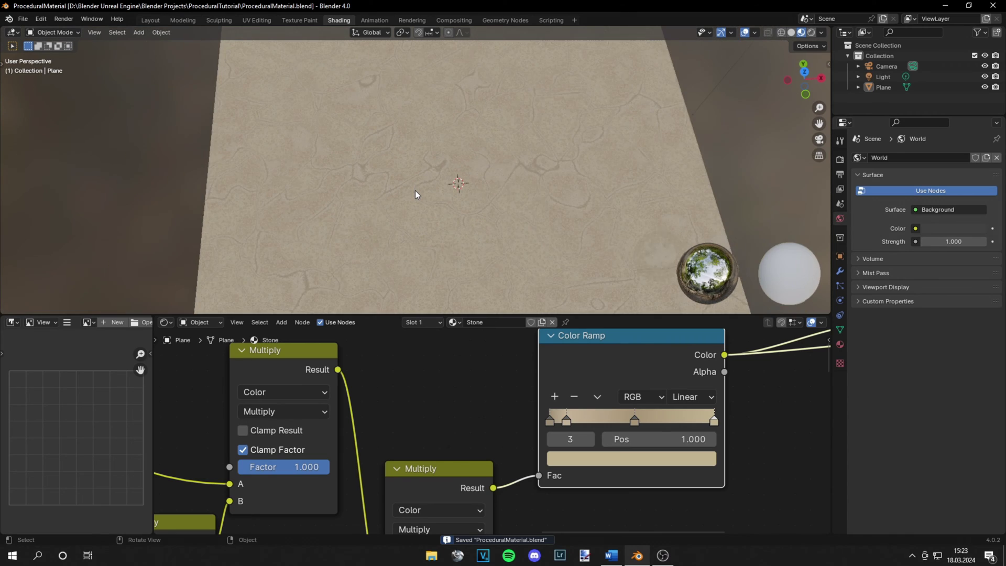
scroll(415, 190, "down", 4)
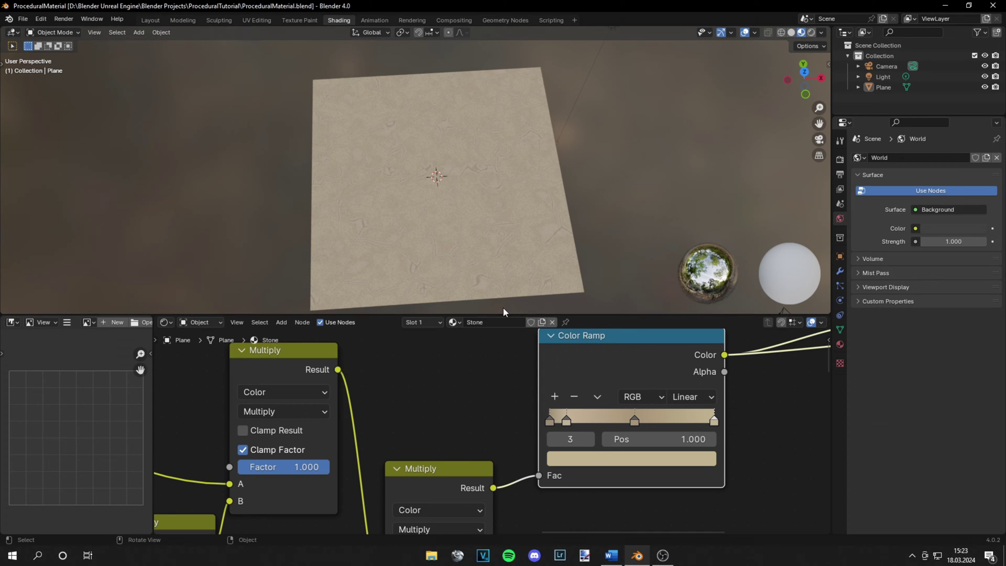
scroll(596, 402, "down", 5)
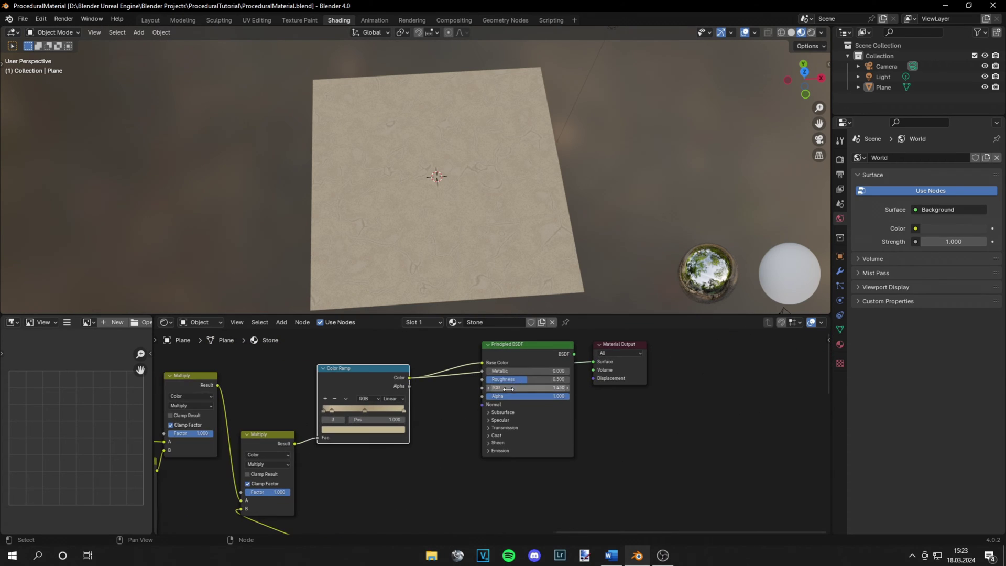
left_click(531, 359, "ctrl+shift")
left_click_drag(659, 393, 654, 368)
scroll(497, 199, "up", 2)
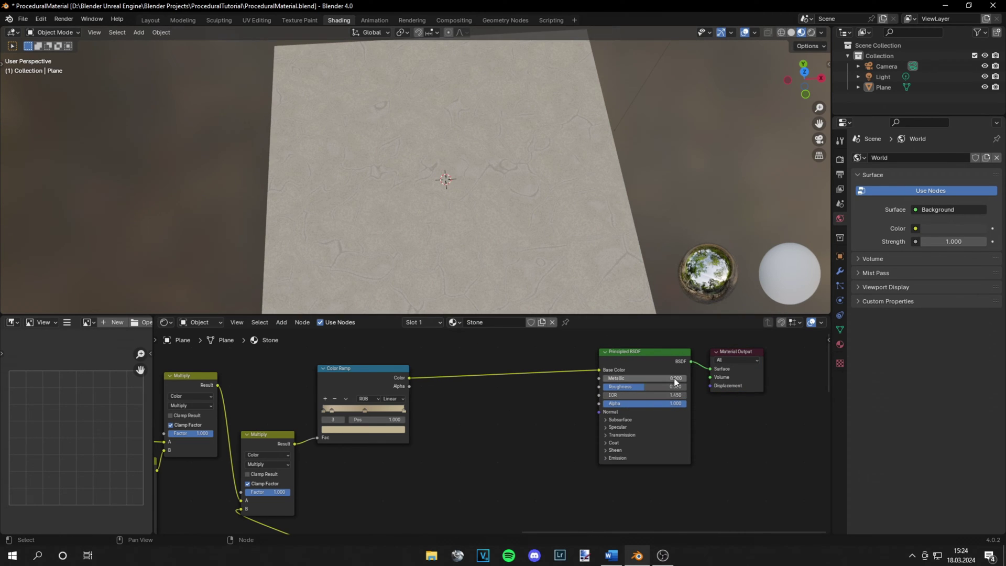
left_click_drag(656, 386, 685, 386)
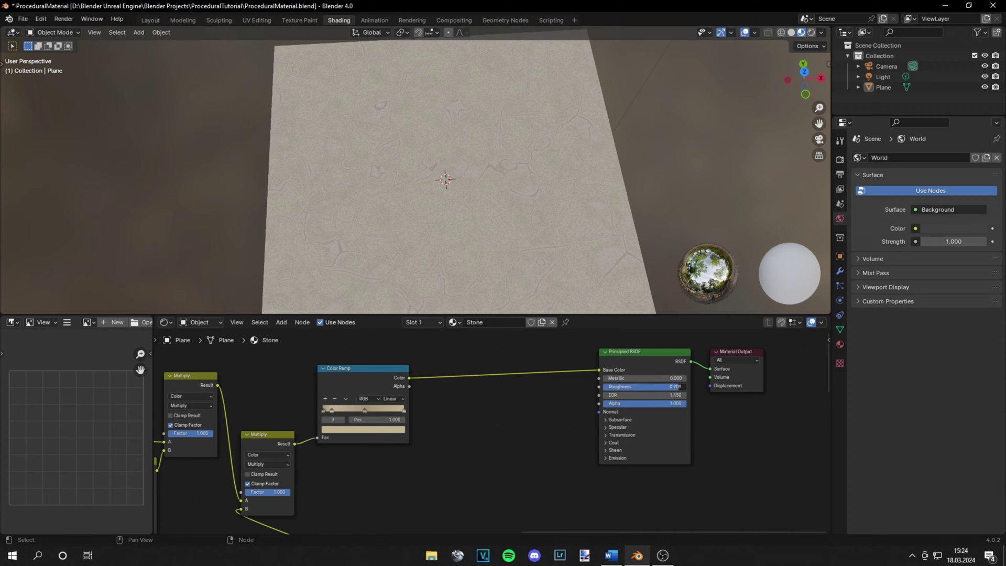
Show the viewport in rendered shading and set the render engine to Cycles with GPU Compute as the device.
left_click(811, 32)
middle_click_drag(617, 177, 576, 165)
left_click(840, 159)
left_click(959, 158)
left_click(958, 158)
left_click(941, 158)
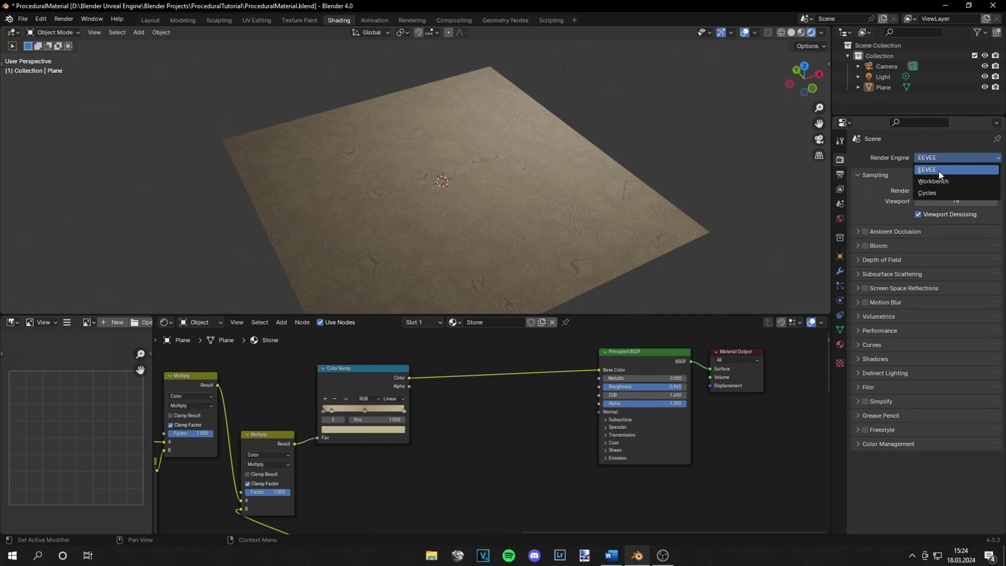
left_click(934, 190)
left_click(938, 184)
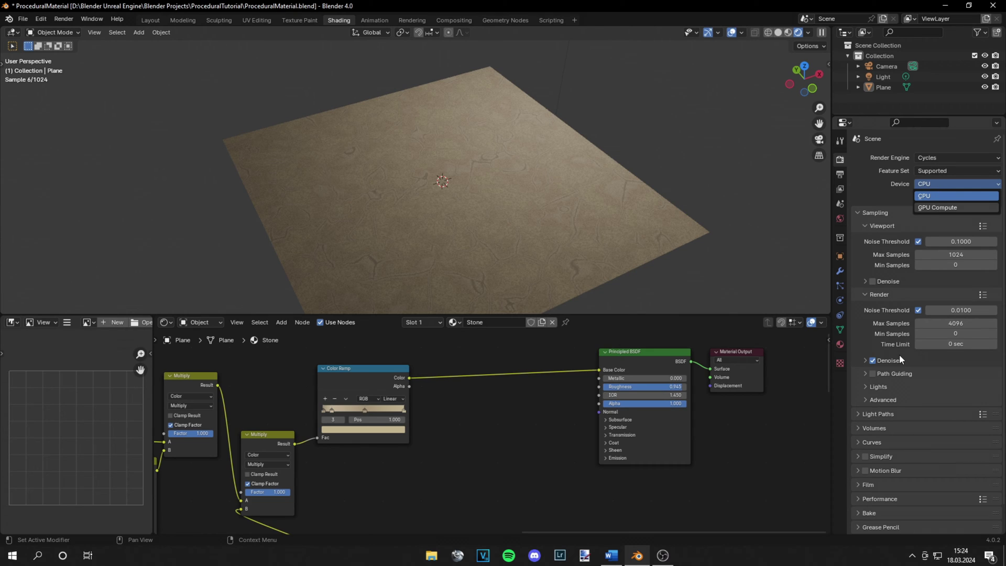
key("Down")
key("Return")
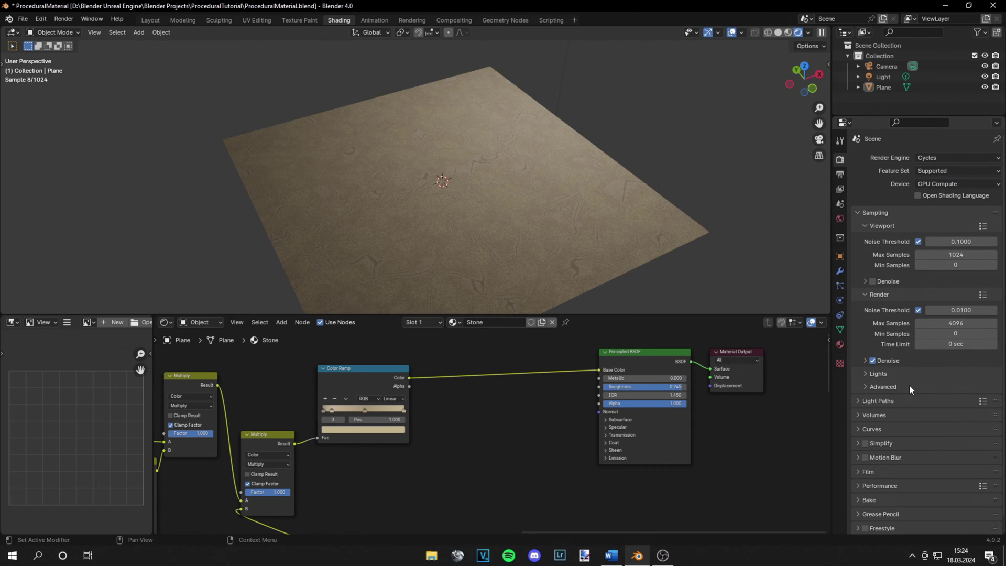
Set the total maximum light bounces to 5 and save the file.
left_click(881, 401)
left_click(938, 427)
type("5")
key("Return")
key("ctrl+s")
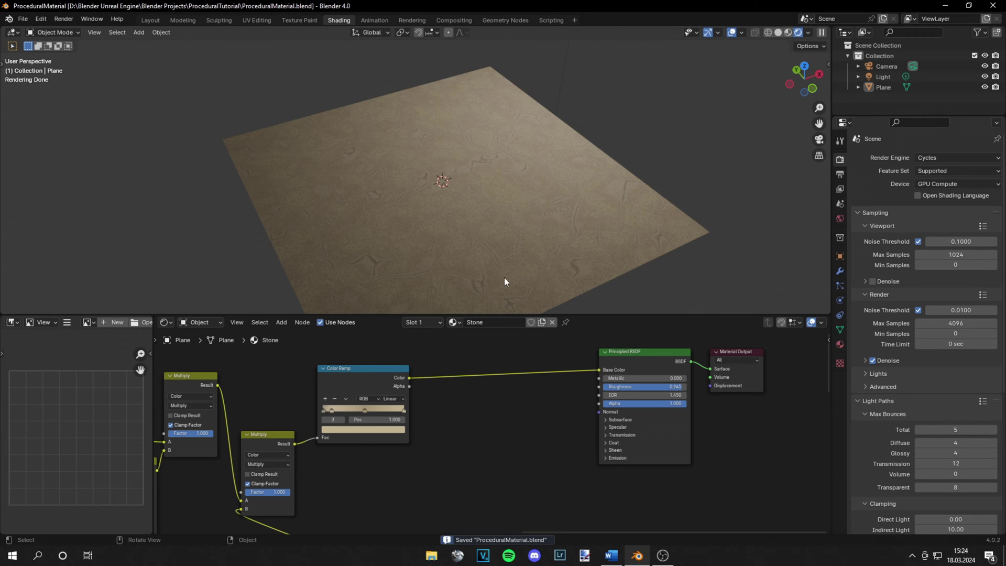
Add a Bump node, feed its Height from the final Multiply, and connect its Normal output to the Principled BSDF.
scroll(528, 414, "up", 1)
key("shift+a")
left_click(502, 382)
type("bum")
key("Return")
left_click(476, 388)
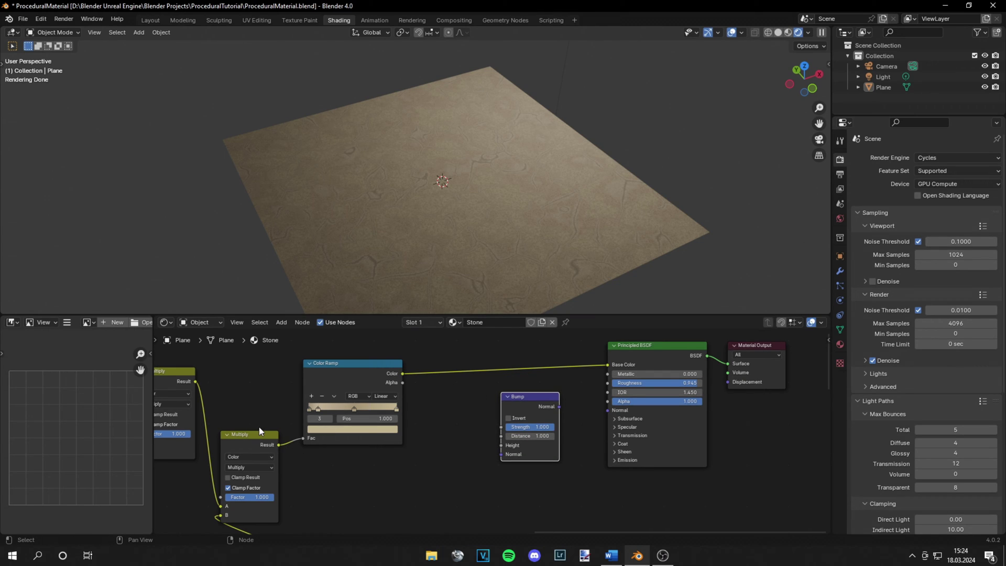
left_click_drag(279, 444, 503, 447)
left_click_drag(520, 394, 607, 410)
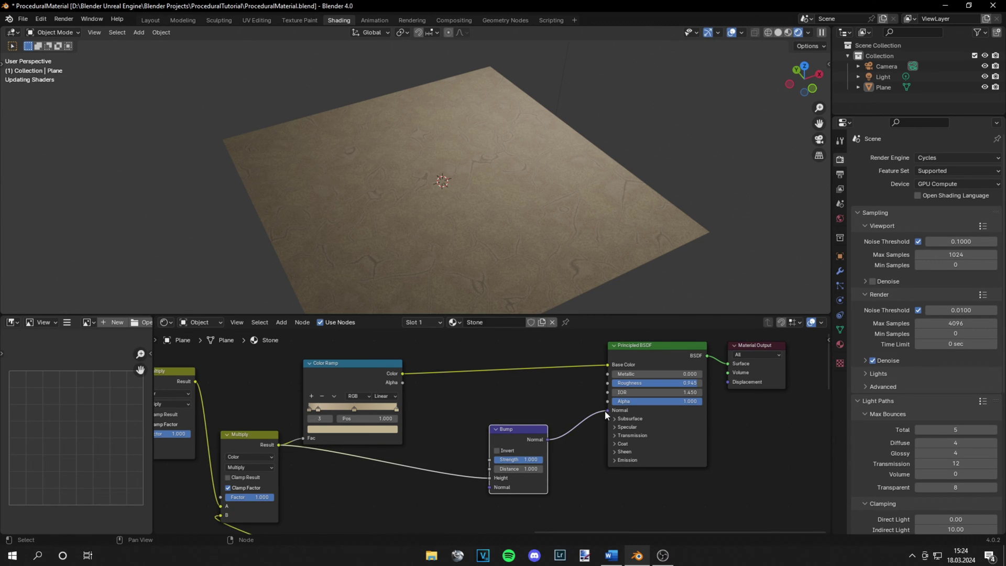
scroll(472, 175, "up", 4)
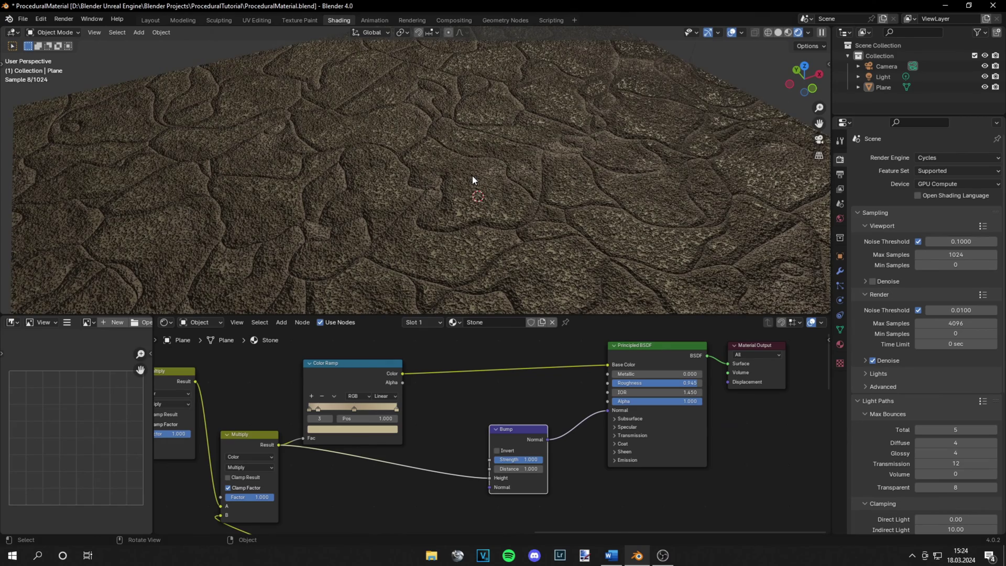
scroll(473, 175, "down", 3)
Lower the Bump node's Strength to about 0.242 and save the file.
scroll(532, 420, "up", 4)
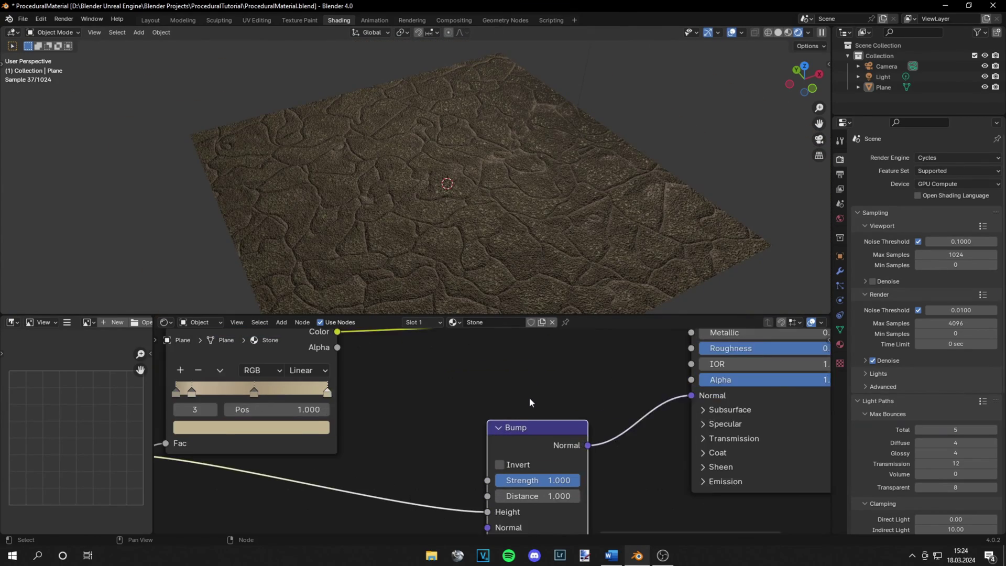
mouse_move(536, 436)
left_mouse_down()
mouse_move(487, 436)
mouse_move(532, 436)
left_mouse_up()
scroll(586, 222, "up", 5)
key("ctrl+s")
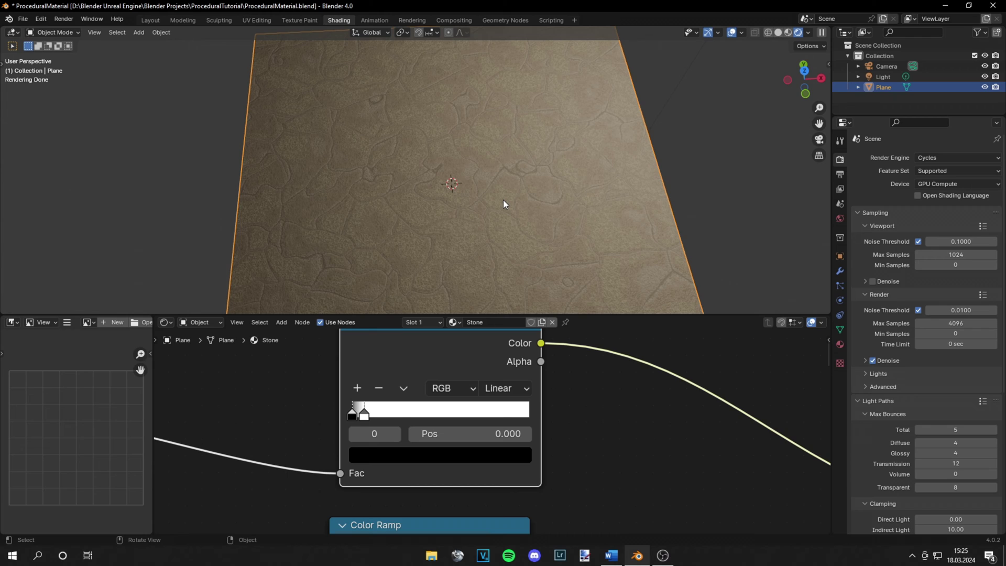
Lighten the black stop of the crack Voronoi's Color Ramp to a light grey.
scroll(300, 420, "down", 4)
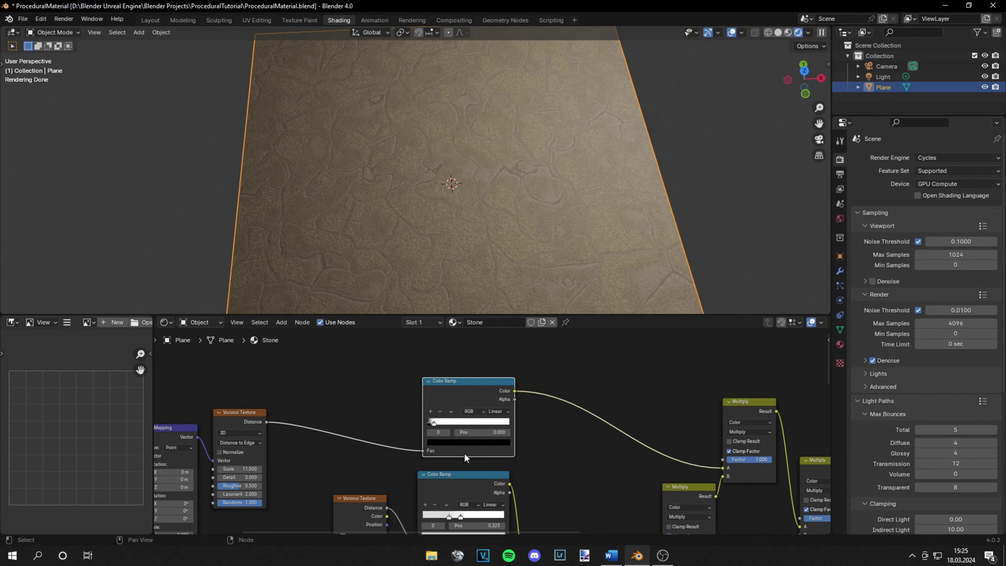
scroll(466, 458, "up", 5)
left_click(427, 454)
left_click_drag(516, 337, 518, 237)
left_click(693, 188)
middle_click_drag(693, 188, 586, 223)
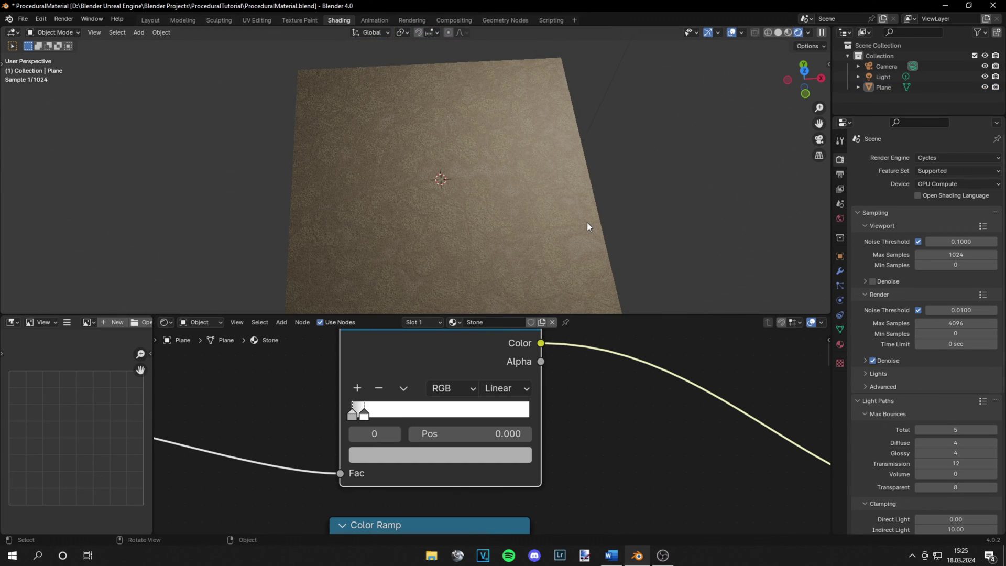
scroll(566, 231, "down", 4)
scroll(539, 238, "up", 6)
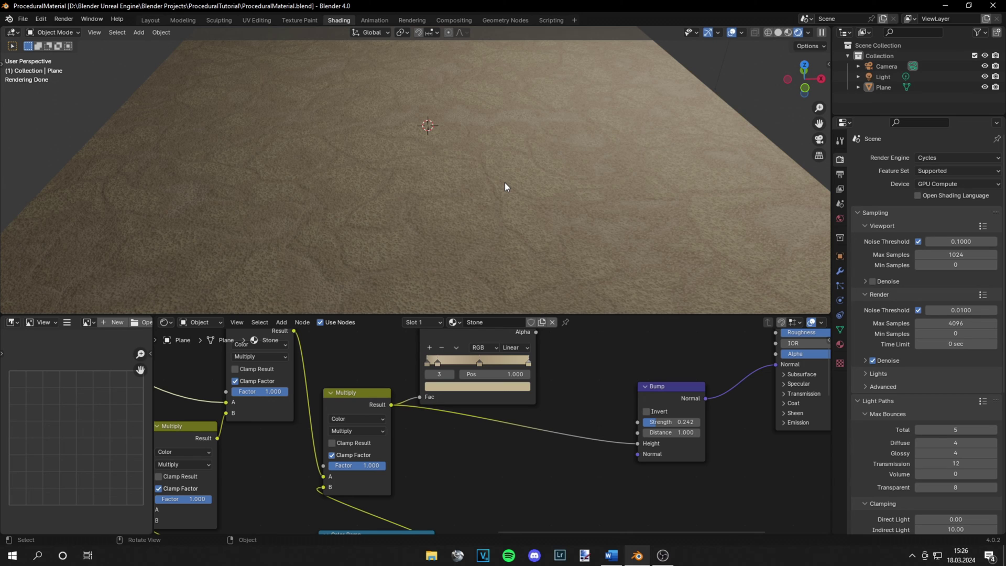
scroll(426, 233, "up", 3)
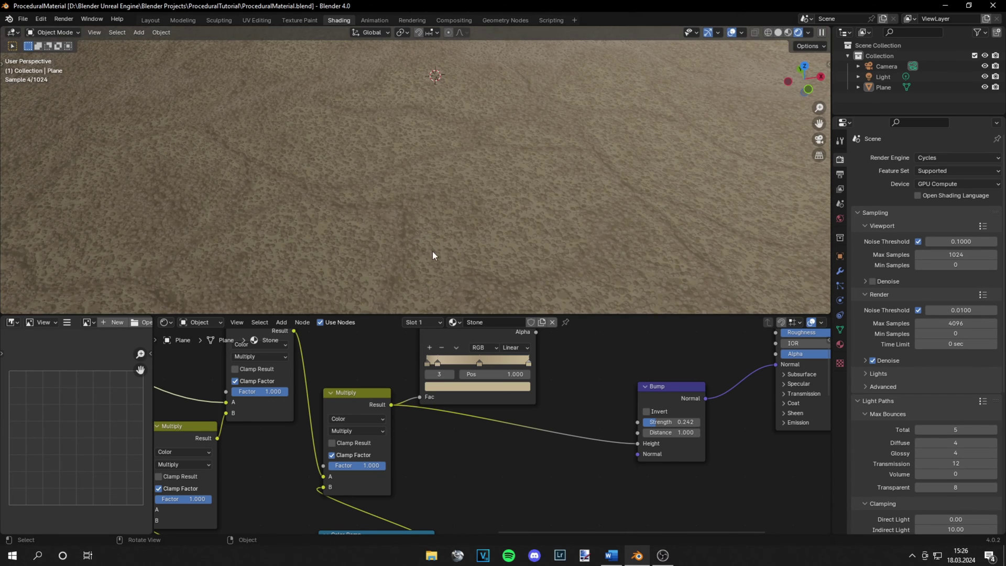
Duplicate the speckle group of Texture Coordinate, Noise, Mix, Mapping and Voronoi nodes and place the copy beside the original.
scroll(442, 444, "down", 6)
middle_click_drag(523, 497, 496, 429)
left_click_drag(513, 465, 348, 444)
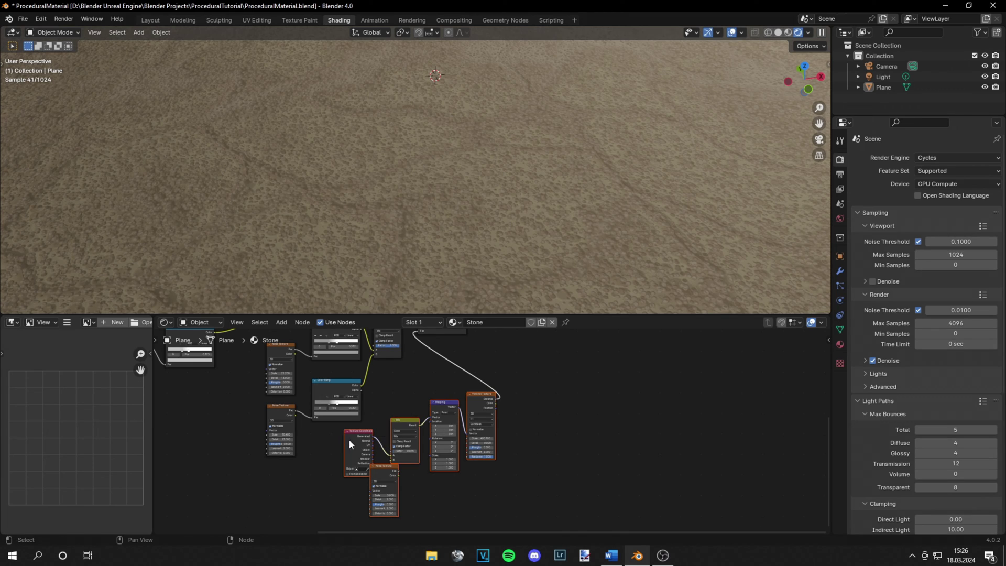
key("shift+d")
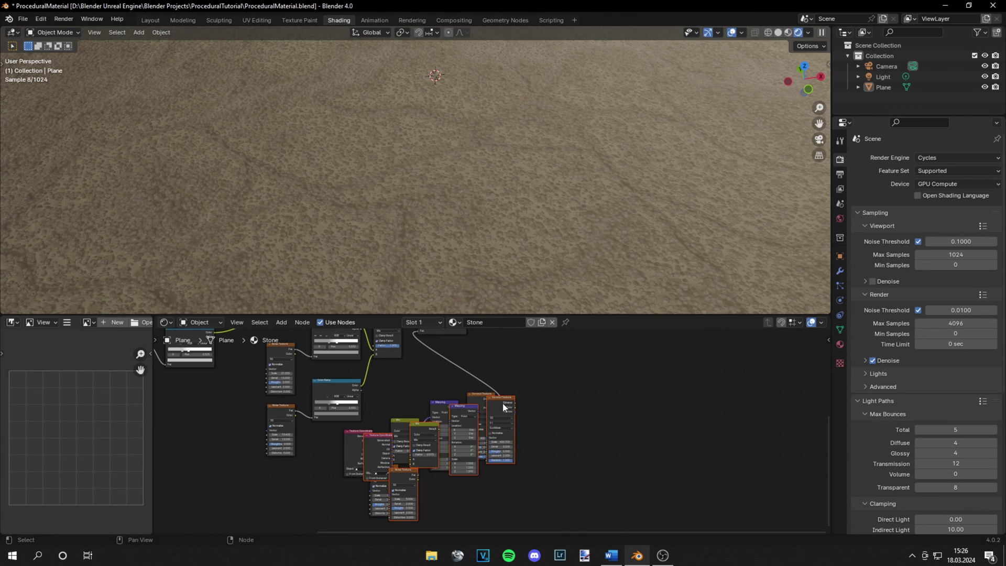
left_click(647, 353)
Set the newly duplicated Voronoi Texture's scale to about 887.4.
scroll(702, 411, "up", 3)
scroll(433, 491, "up", 7)
middle_click_drag(708, 418, 639, 438)
scroll(391, 503, "up", 1)
scroll(639, 438, "up", 1)
left_click_drag(530, 416, 568, 416)
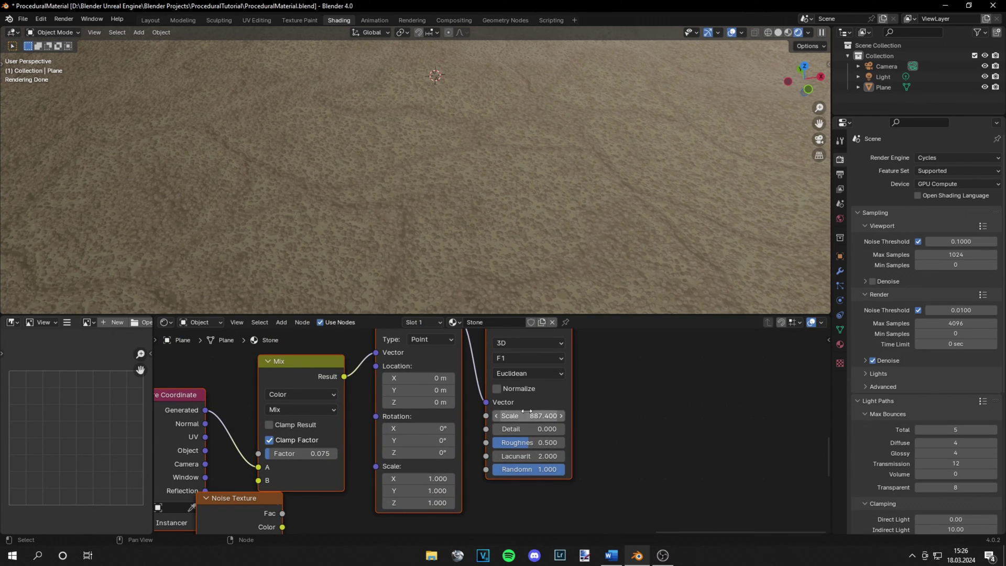
Blend the duplicated Voronoi Texture with the final Multiply through a new Mix node and place it before the Bump node.
scroll(578, 377, "down", 4)
middle_click_drag(577, 378, 675, 458)
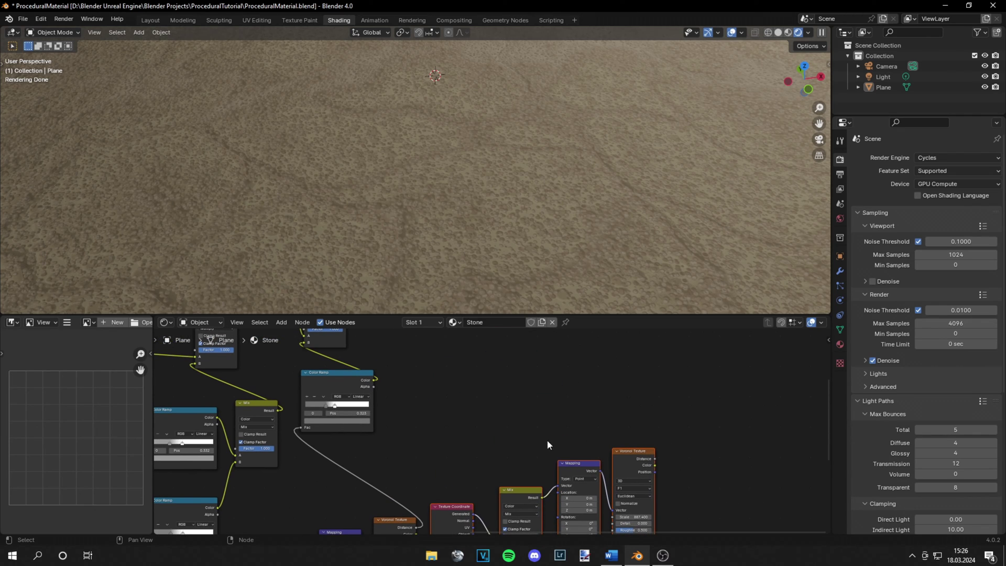
right_click_drag(624, 455, 342, 346, "ctrl+shift")
middle_click_drag(516, 378, 536, 461)
left_click_drag(713, 466, 405, 395)
scroll(413, 405, "up", 6)
Change the new Mix node's blend mode to Multiply and lower its factor.
left_click(361, 383)
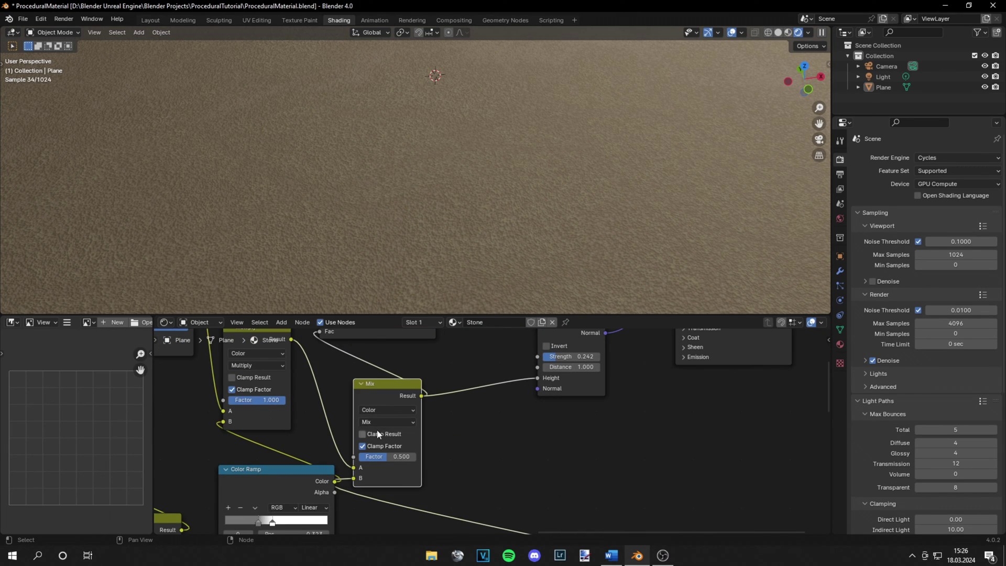
left_click(388, 421)
left_click(379, 221)
middle_click_drag(472, 424, 607, 442)
left_click_drag(523, 473, 510, 473)
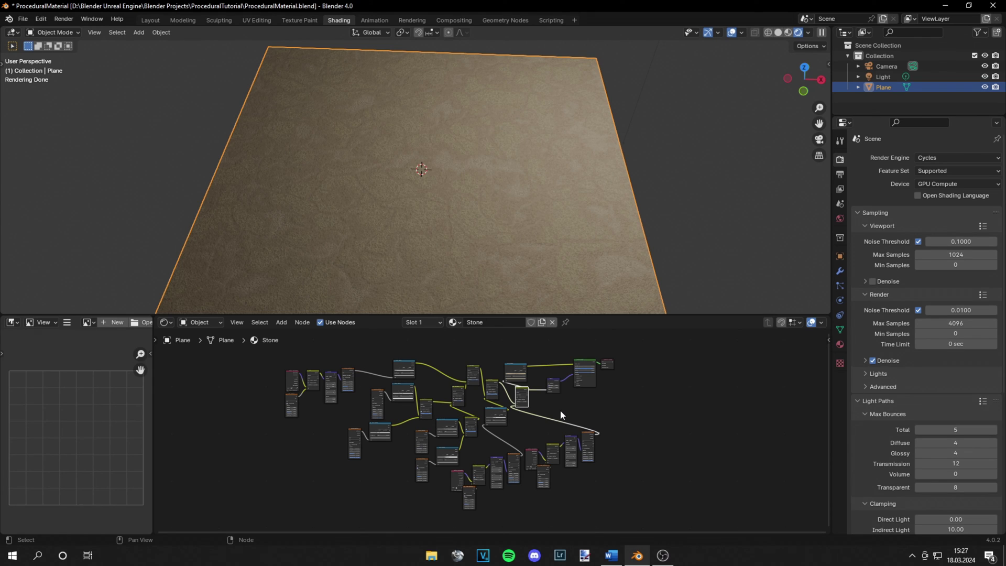
Insert a Hue/Saturation/Value node between the ochre Color Ramp and Base Color, with Saturation at 0.
scroll(561, 410, "up", 5)
scroll(557, 433, "up", 5)
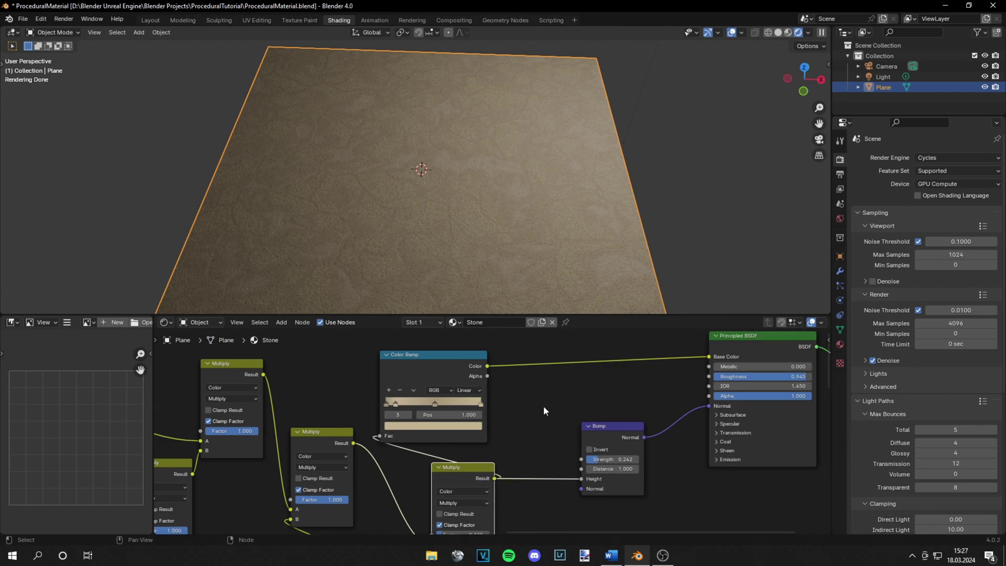
key("shift+a")
type("hu")
key("Return")
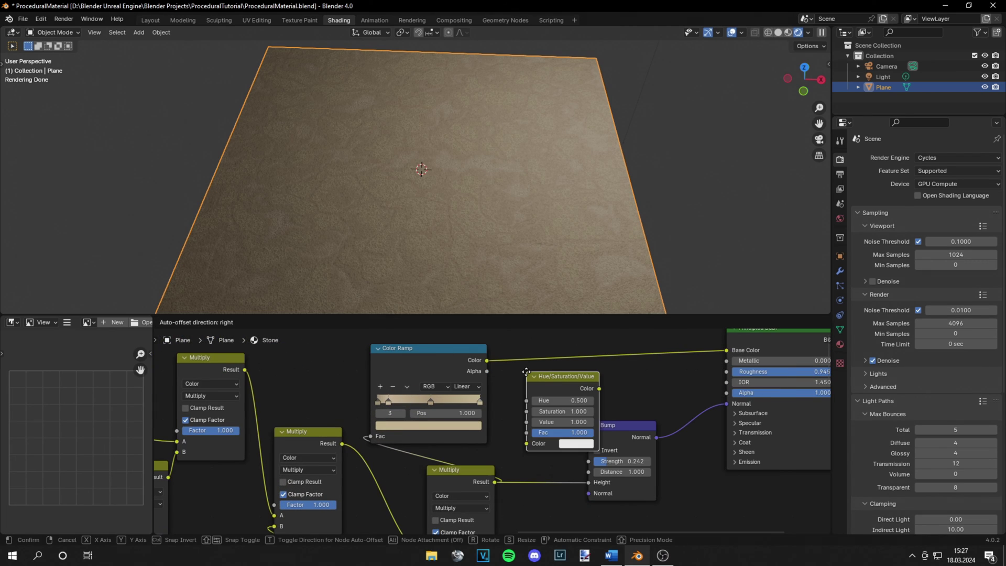
left_click(573, 370)
left_click_drag(575, 368, 467, 369)
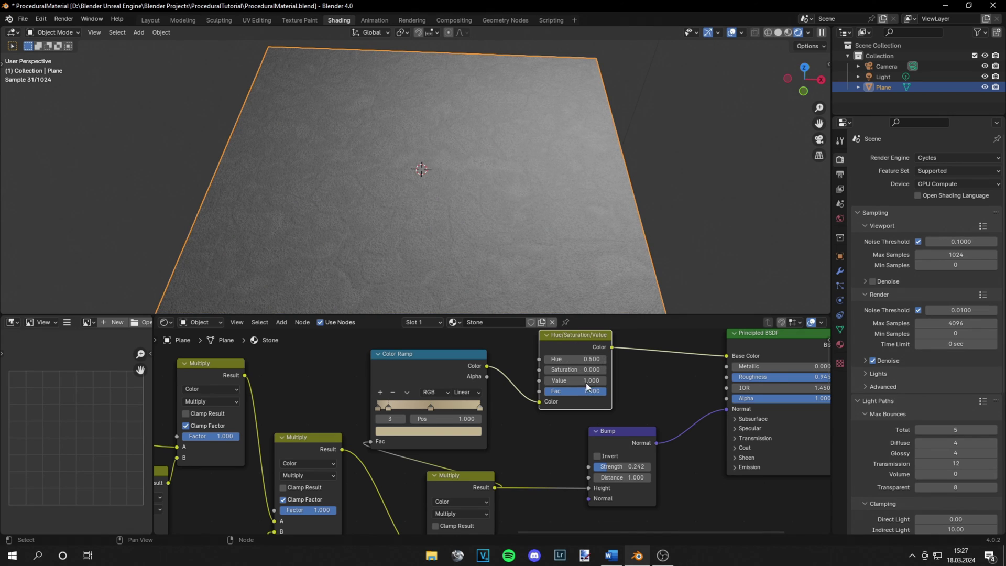
Insert a Brightness/Contrast node after the Hue/Saturation/Value node and raise its Contrast to 1.8.
middle_click_drag(639, 354, 550, 376)
key("shift+a")
type("con")
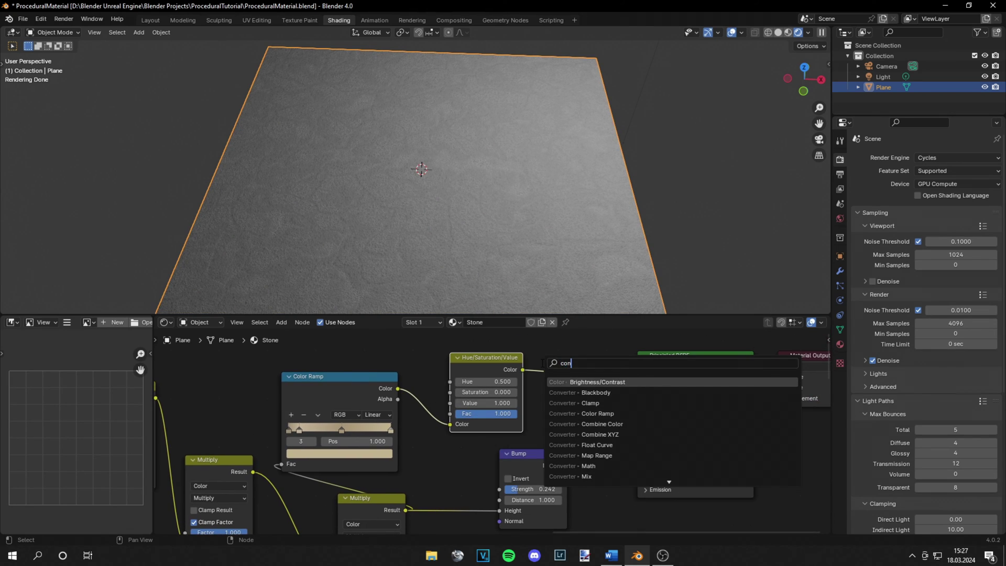
key("Return")
left_click(543, 371)
left_click_drag(586, 411, 637, 411)
Set the Brightness/Contrast node's Bright to -0.3 and Contrast to 0.2.
scroll(563, 200, "down", 4)
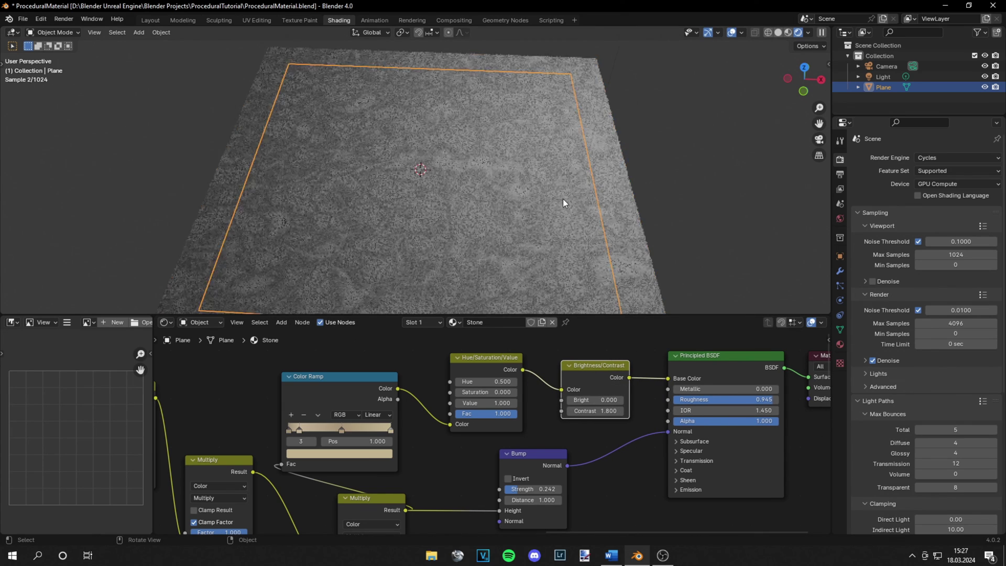
left_click(625, 250)
middle_click_drag(626, 250, 517, 249)
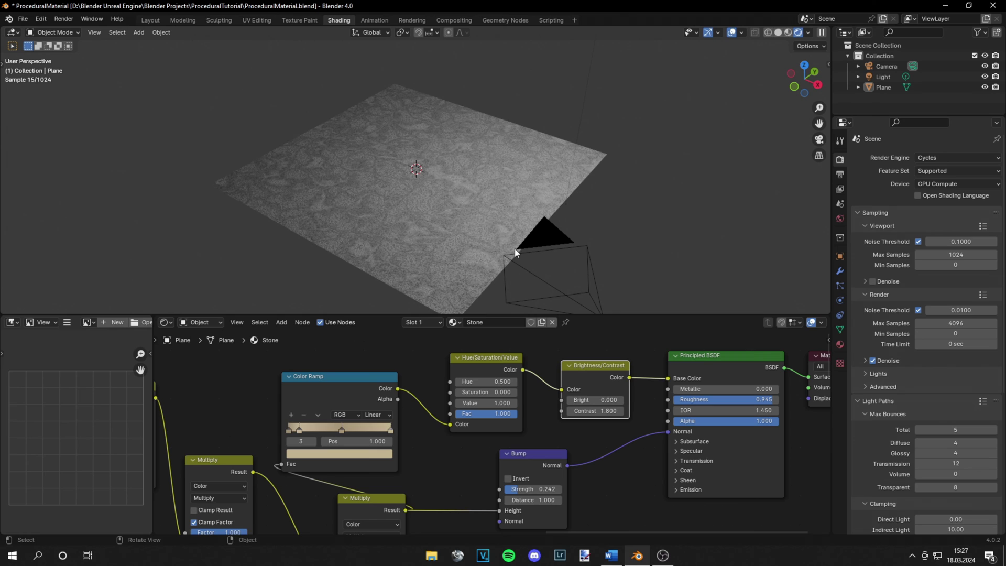
left_click_drag(595, 400, 556, 411)
middle_click_drag(469, 252, 484, 268)
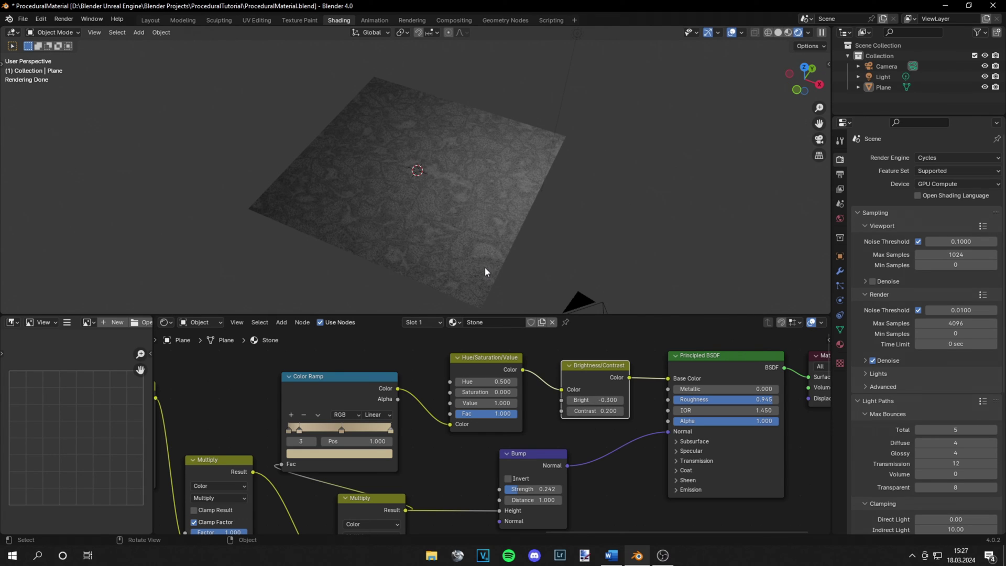
Add a rounded cube beside the plane and assign the Stone material to it.
key("shift+a")
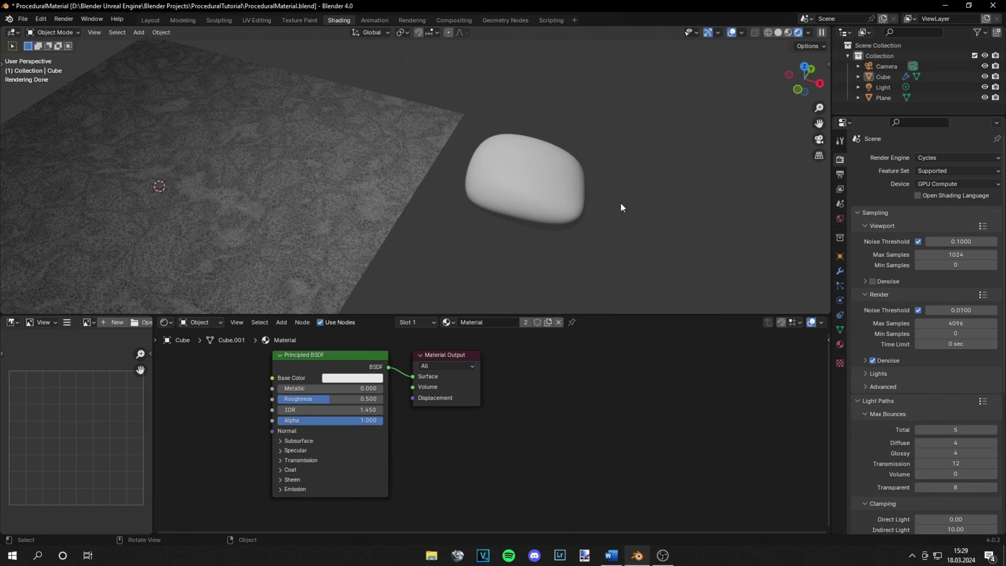
left_click(566, 196)
left_click(446, 323)
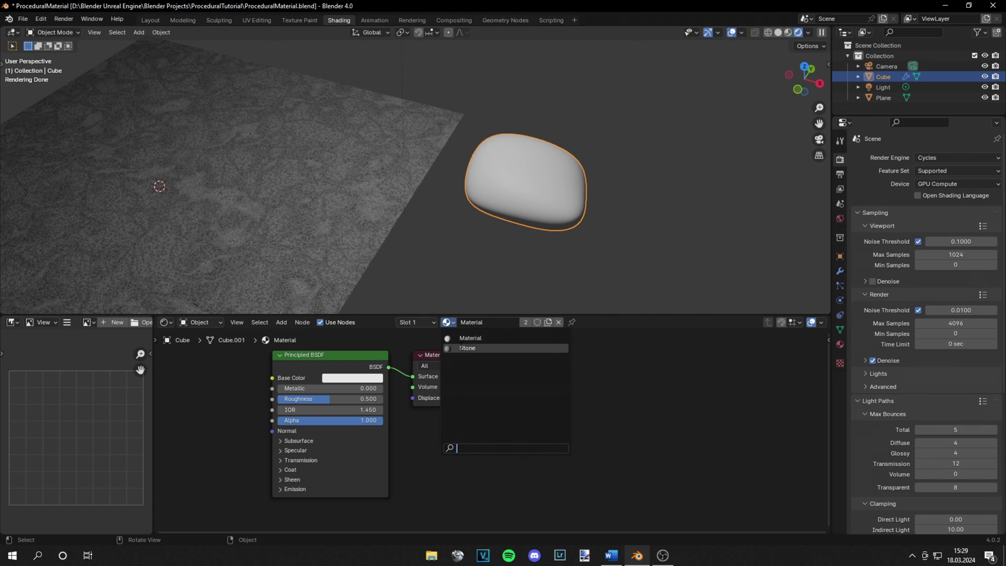
left_click(462, 349)
left_click(472, 227)
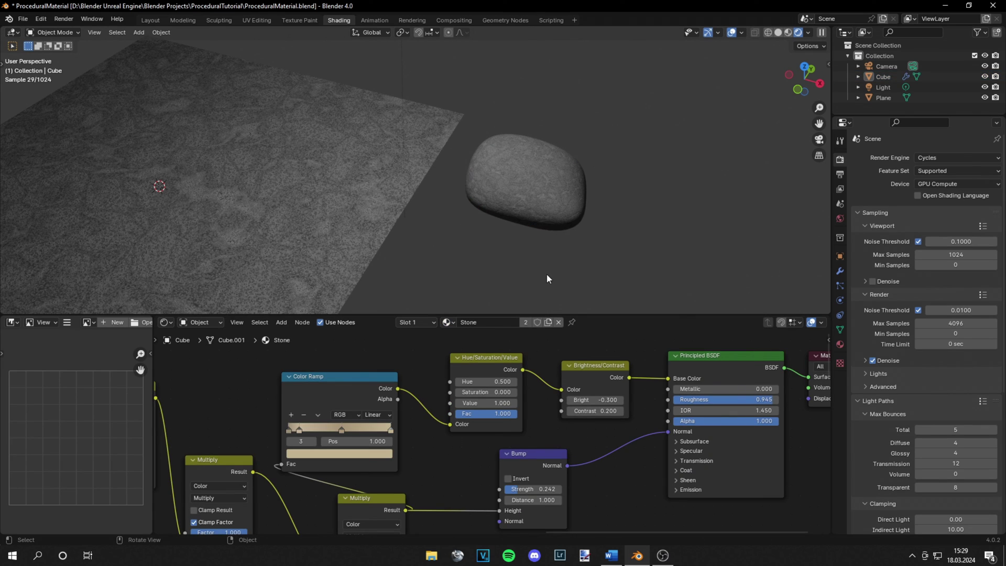
Connect the ochre Color Ramp directly to Base Color, bypassing the Hue/Saturation/Value and Brightness/Contrast nodes.
left_click_drag(398, 389, 666, 379)
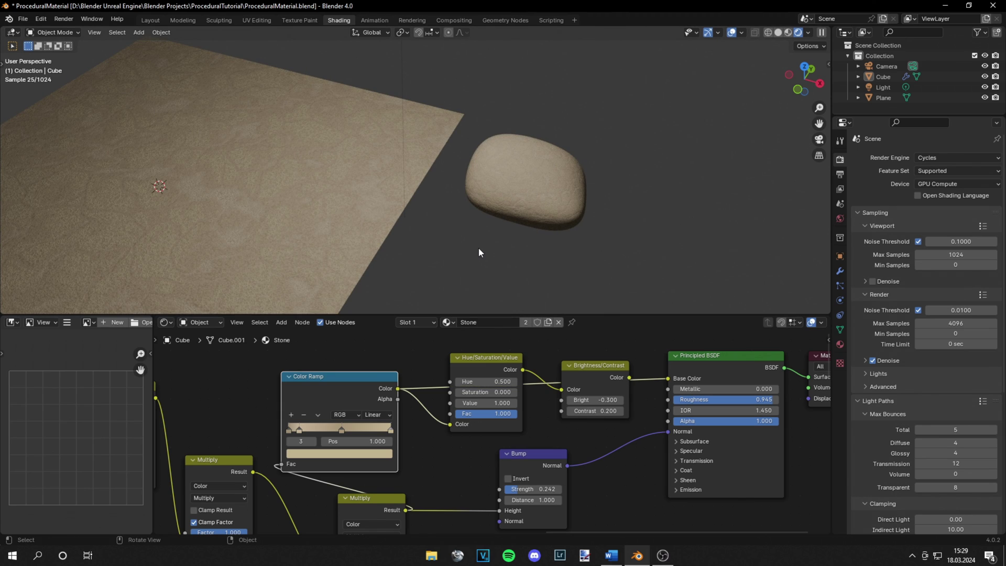